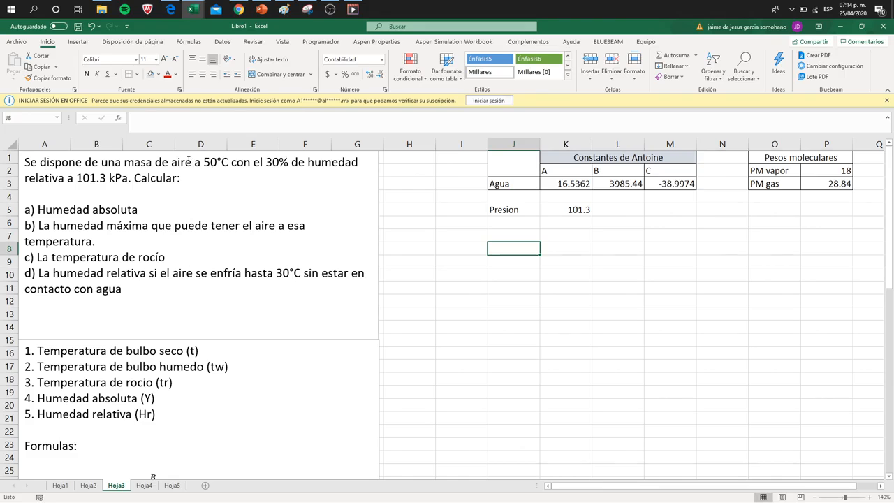
# - Examine the problem statement's air temperature, relative humidity, pressure and questions, along with the listed bulb-temperature variables
pyautogui.moveTo(171, 162); pyautogui.dragTo(292, 162)
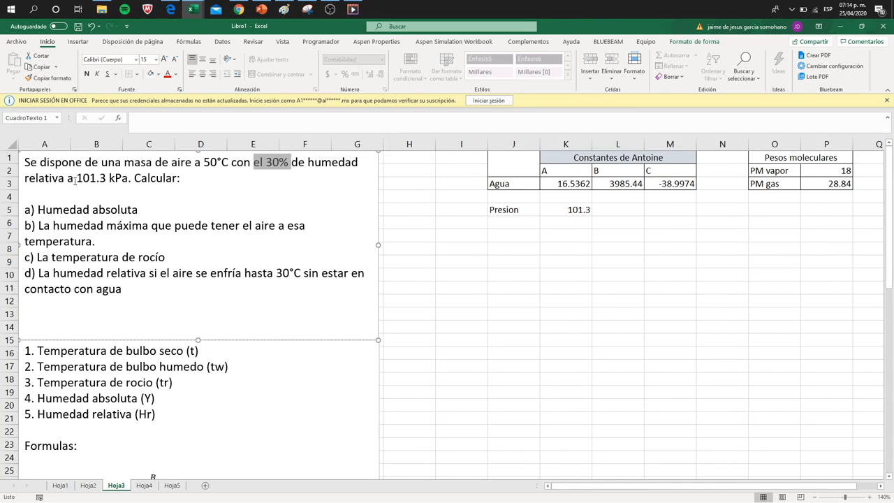
pyautogui.moveTo(69, 178); pyautogui.dragTo(128, 179)
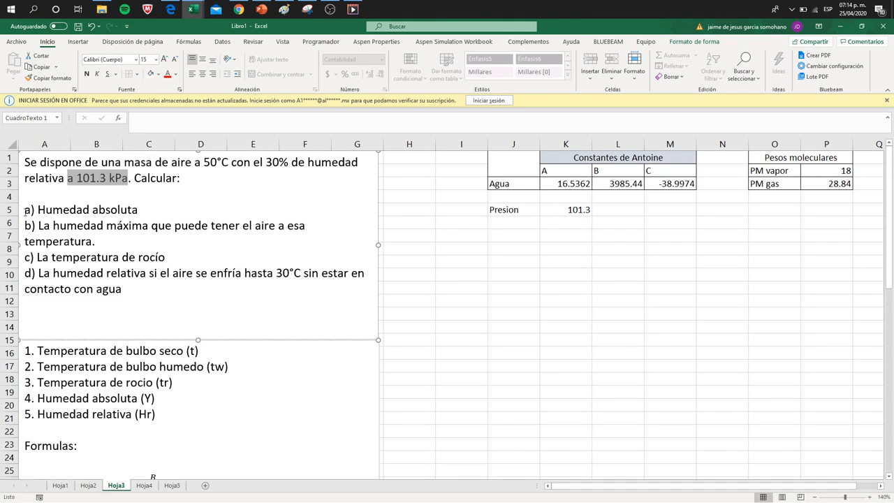
pyautogui.moveTo(25, 210); pyautogui.dragTo(128, 292)
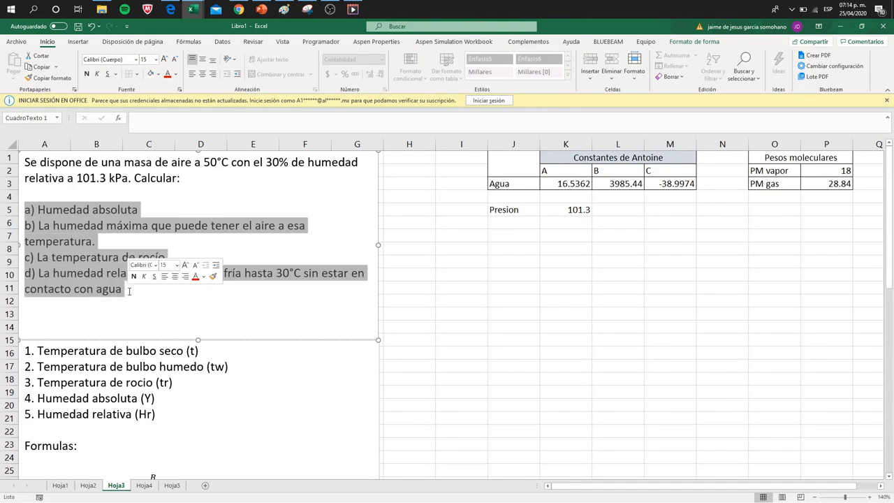
pyautogui.click(144, 301)
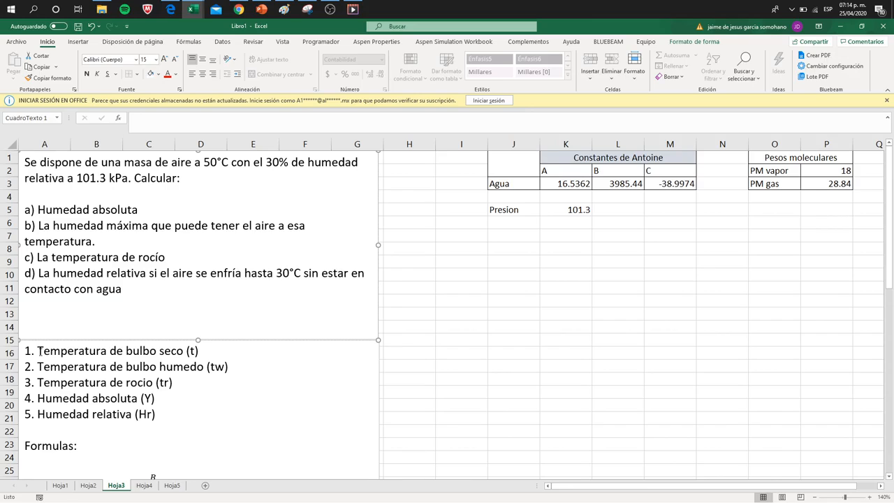
pyautogui.click(38, 350)
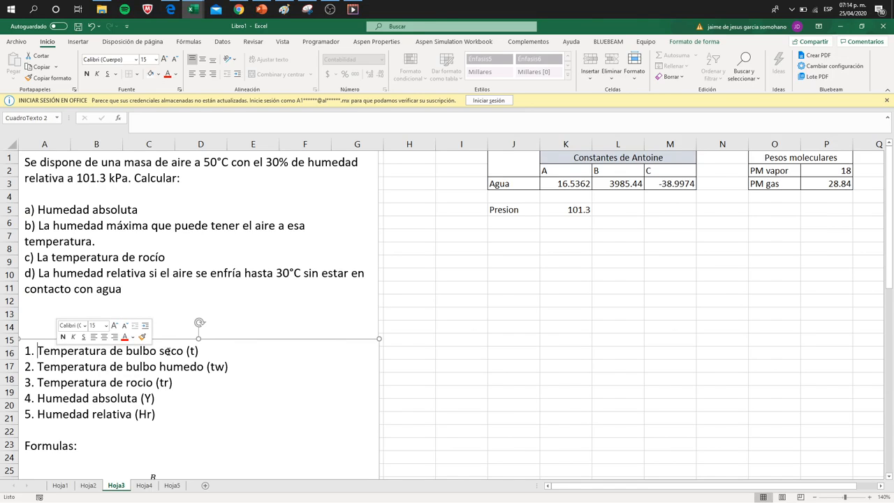
pyautogui.keyDown('shift'); pyautogui.click(185, 350); pyautogui.keyUp('shift')
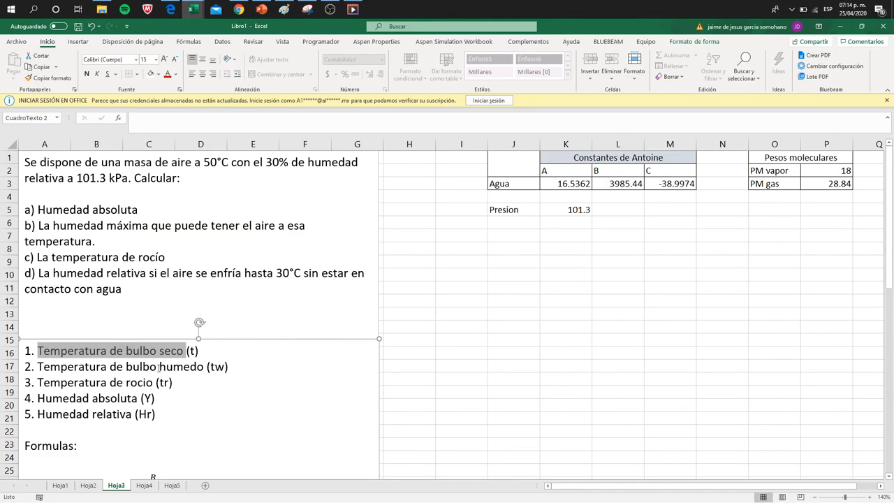
pyautogui.moveTo(38, 366); pyautogui.dragTo(206, 366)
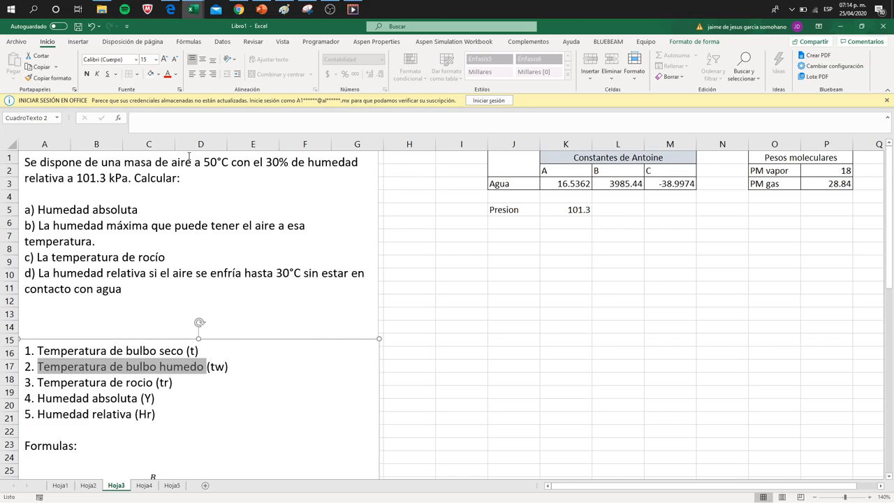
pyautogui.moveTo(164, 157); pyautogui.dragTo(229, 164)
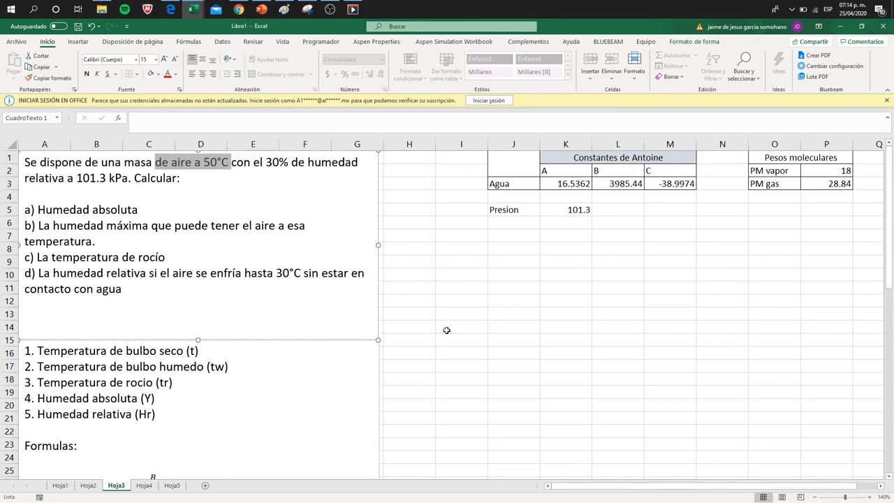
# - Label cell J7 as t and enter the dry-bulb temperature 50 in K7
pyautogui.click(499, 244)
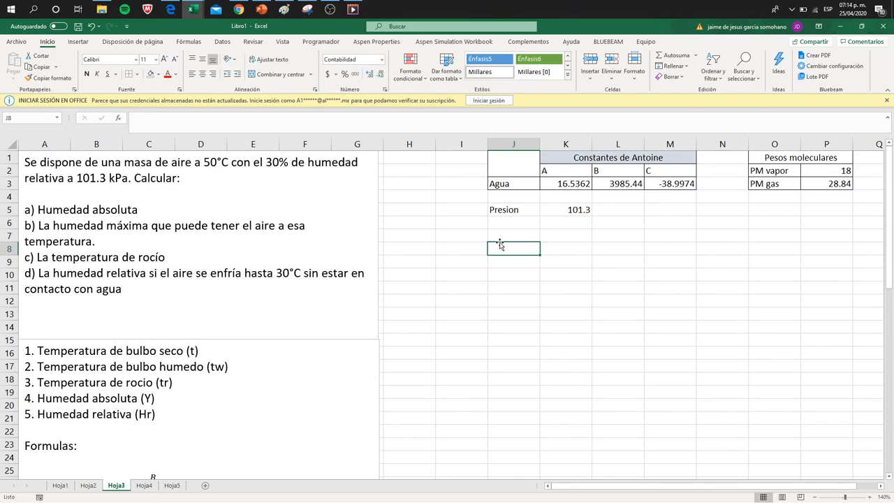
pyautogui.press('Up')
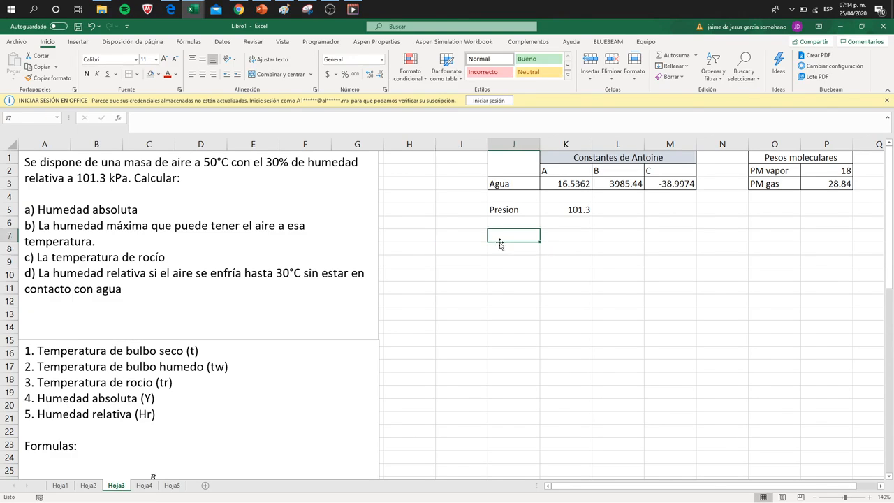
pyautogui.write('t')
pyautogui.press('Right')
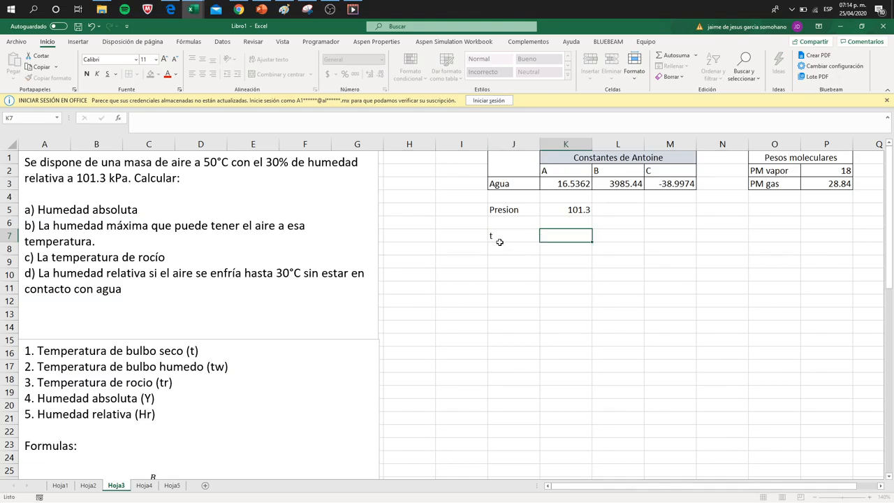
pyautogui.write('50')
pyautogui.press('Return')
# - Label cell J8 as Hr, enter 0.3 in K8 and format that value as a percentage
pyautogui.click(500, 244)
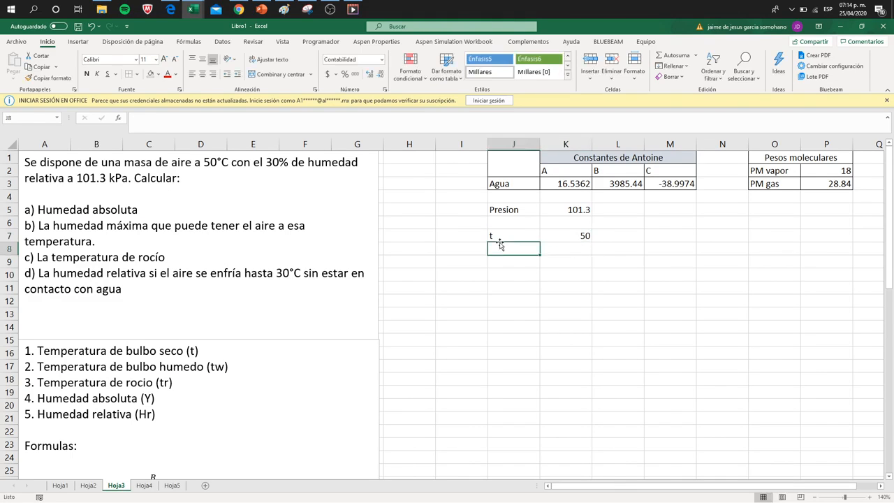
pyautogui.press('capslock')
pyautogui.write('H')
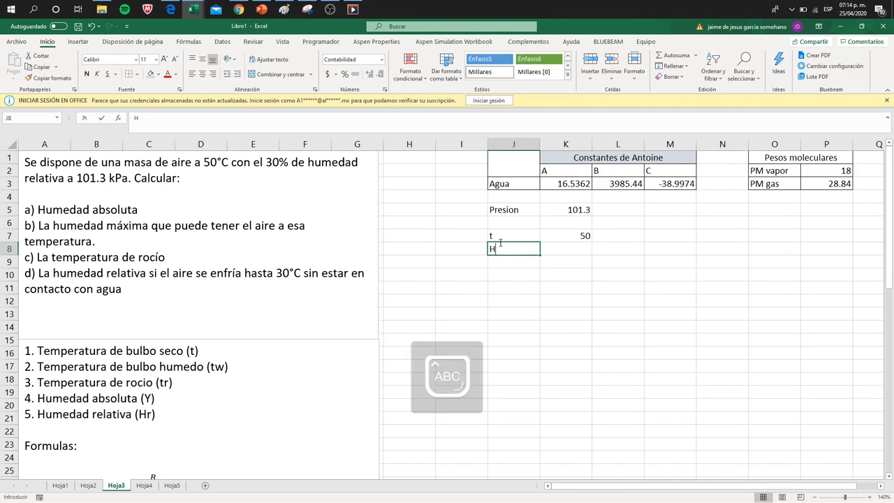
pyautogui.press('capslock')
pyautogui.write('r')
pyautogui.press('Right')
pyautogui.write('0.3')
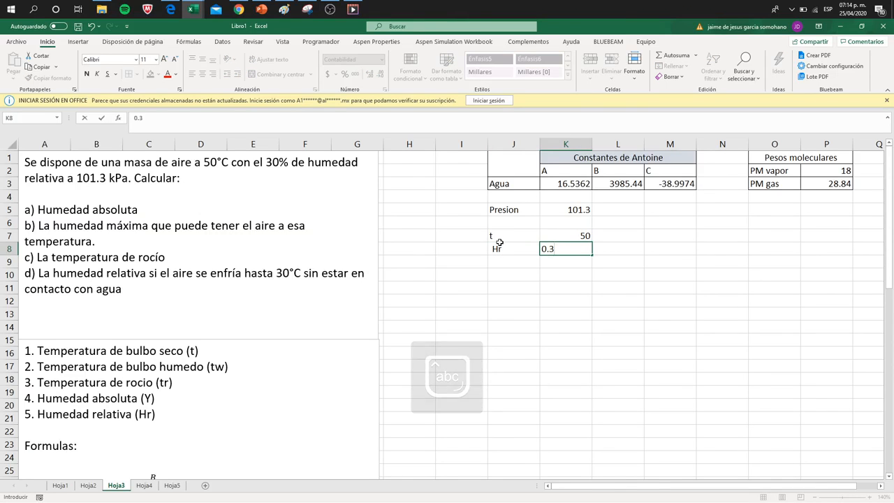
pyautogui.press('Return')
pyautogui.press('Up')
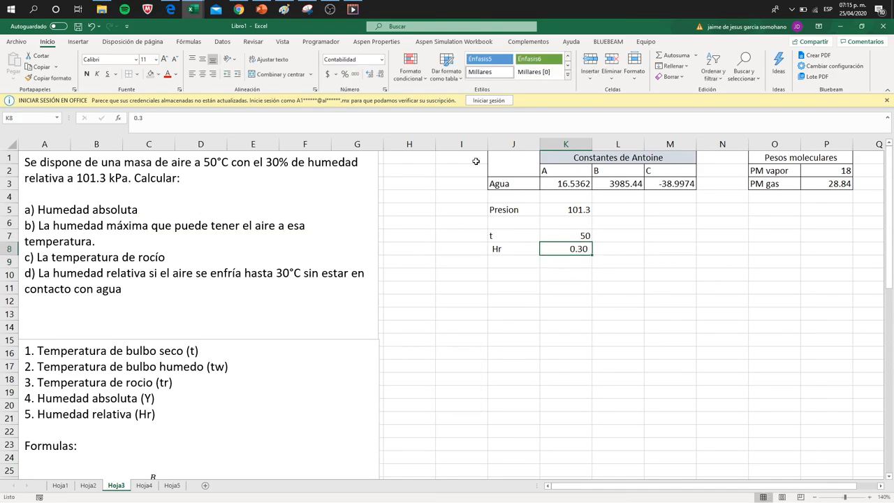
pyautogui.click(344, 74)
# - Review the listed formulas and label cell J9 as Pv for the vapor pressure
pyautogui.click(556, 213)
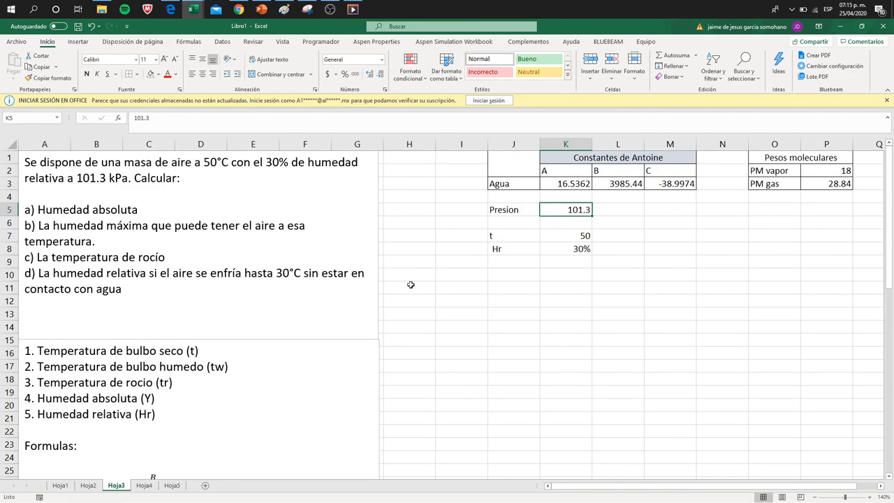
pyautogui.click(518, 263)
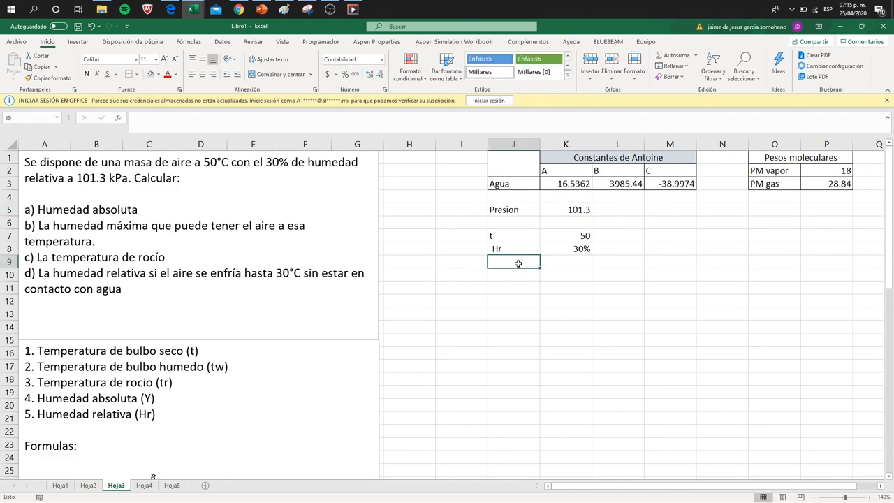
pyautogui.scroll(-5, 230, 328)
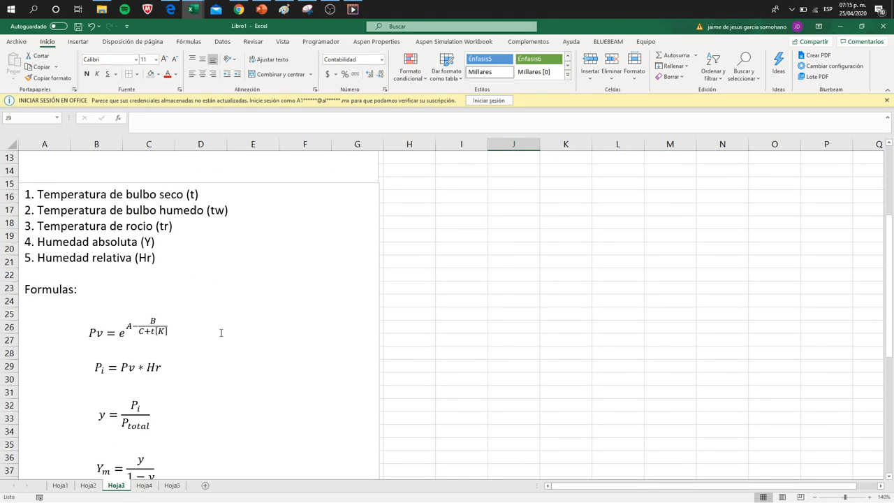
pyautogui.scroll(-2, 209, 342)
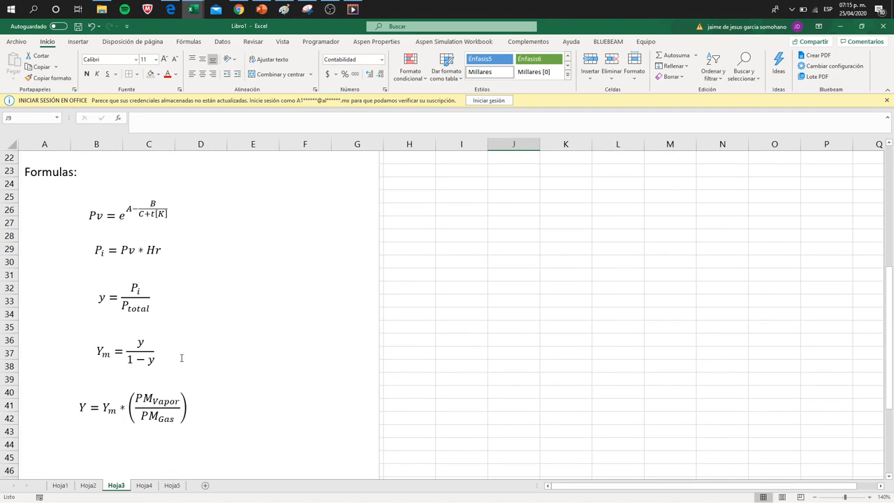
pyautogui.scroll(7, 479, 273)
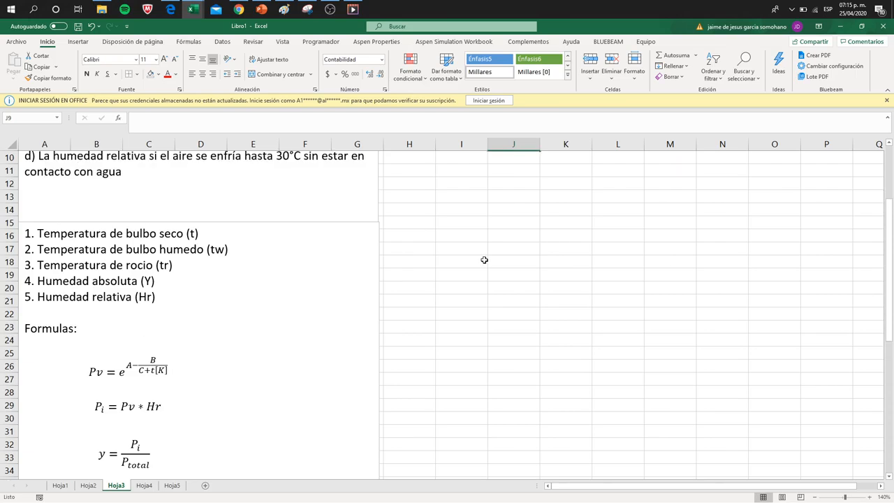
pyautogui.write('Pv')
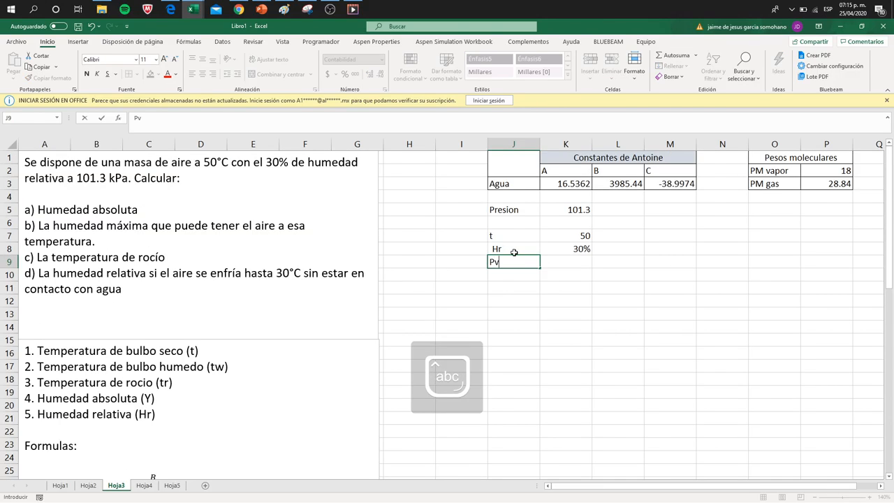
pyautogui.press('Tab')
# - Calculate the vapor pressure in K9 with the Antoine formula =EXP($K$3-$L$3/($M$3+K7+273.15))
pyautogui.write('=e')
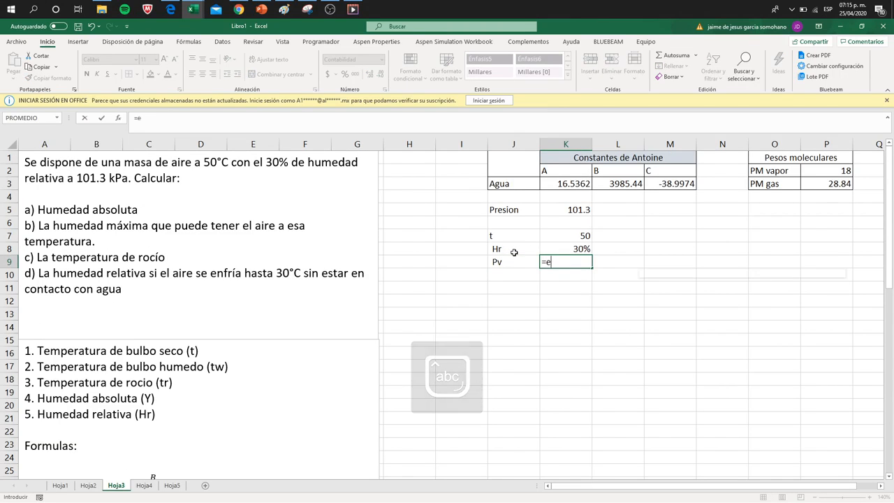
pyautogui.write('xp(')
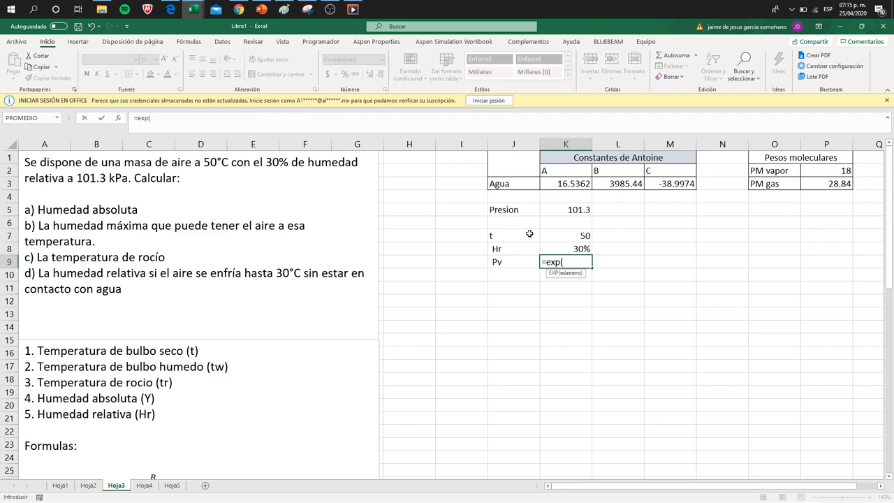
pyautogui.click(567, 181)
pyautogui.press('F4')
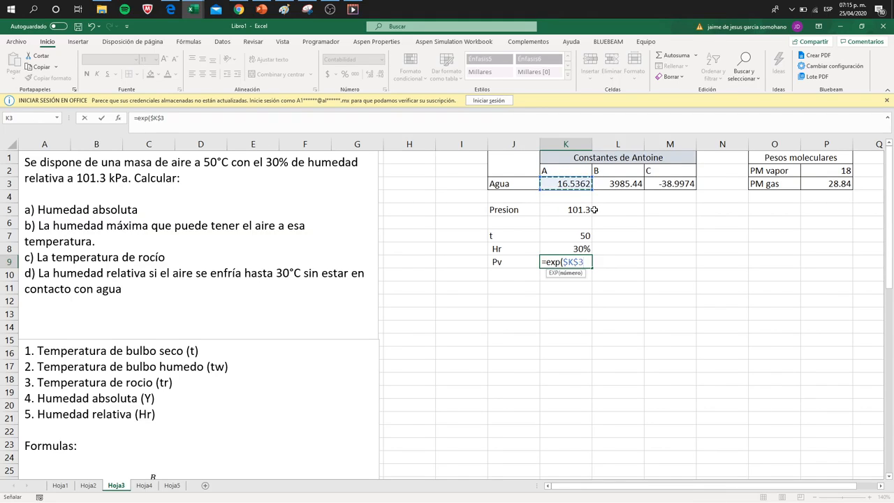
pyautogui.write('-')
pyautogui.click(617, 181)
pyautogui.press('F4')
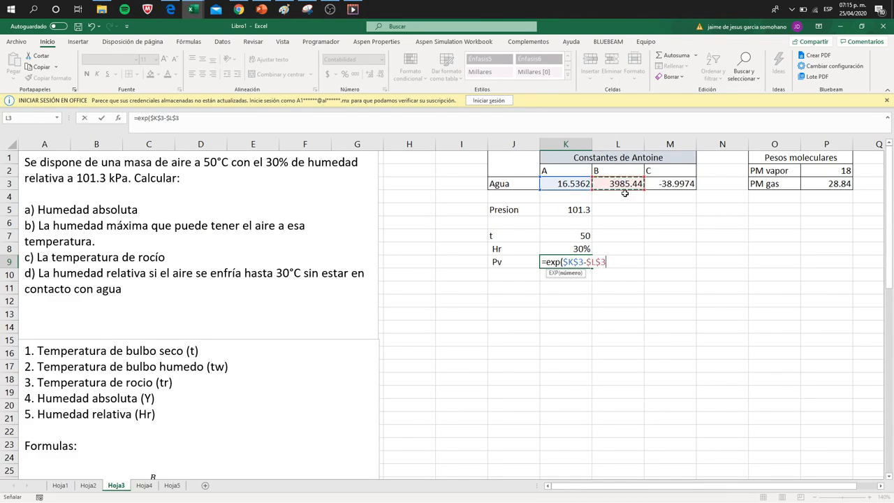
pyautogui.write('/(')
pyautogui.click(667, 183)
pyautogui.press('F4')
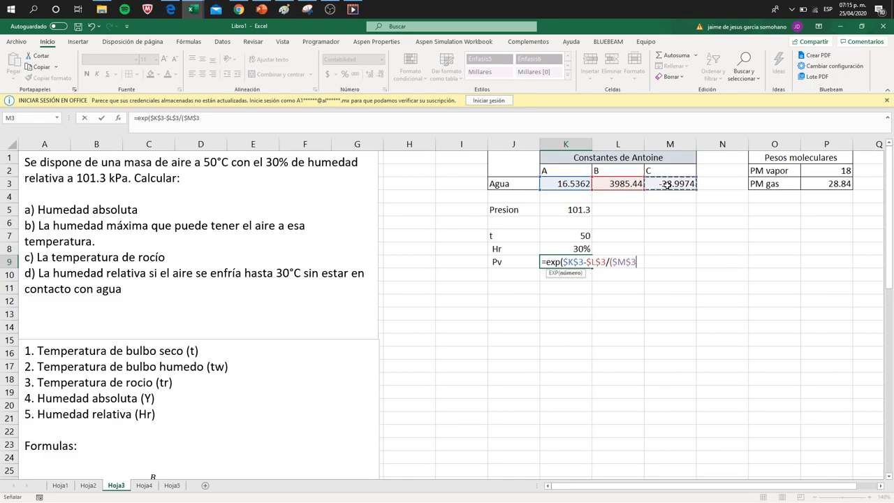
pyautogui.write('+')
pyautogui.click(569, 235)
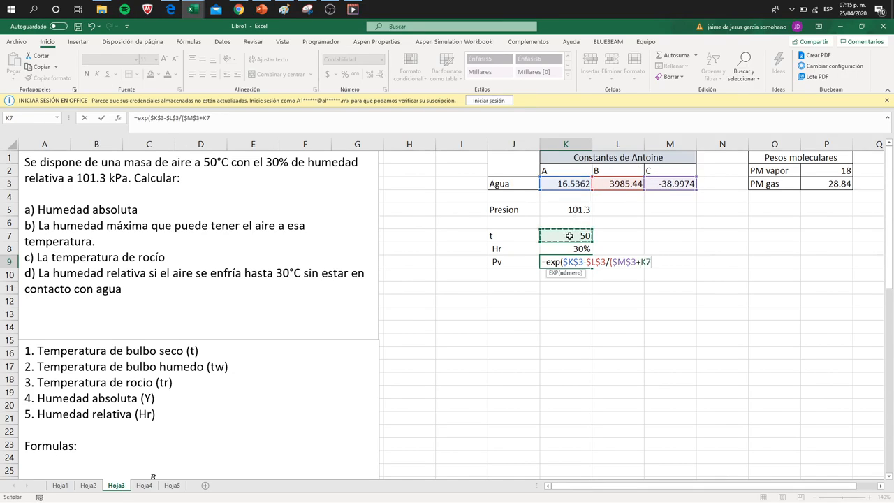
pyautogui.write('+273.15')
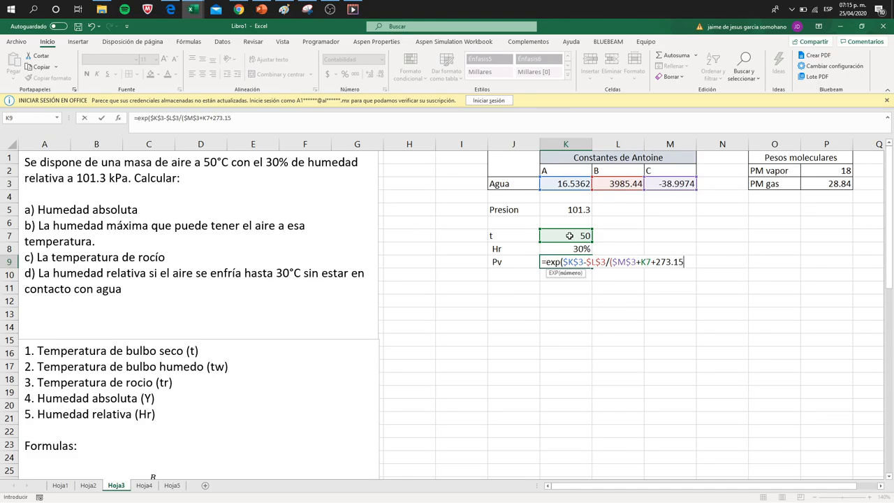
pyautogui.write('))')
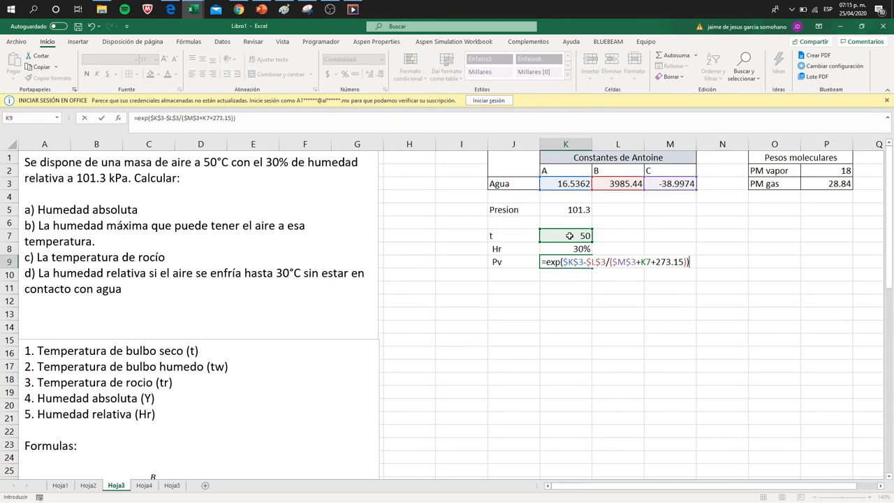
pyautogui.press('Return')
# - Label cell J10 as Pi and calculate the partial pressure in K10 as Pv times Hr, =K9*K8
pyautogui.click(512, 272)
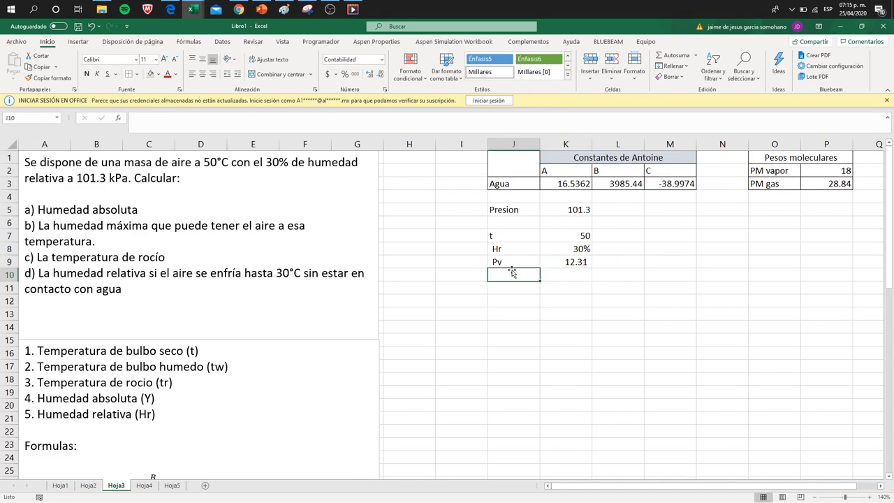
pyautogui.write('Pv')
pyautogui.press('Tab')
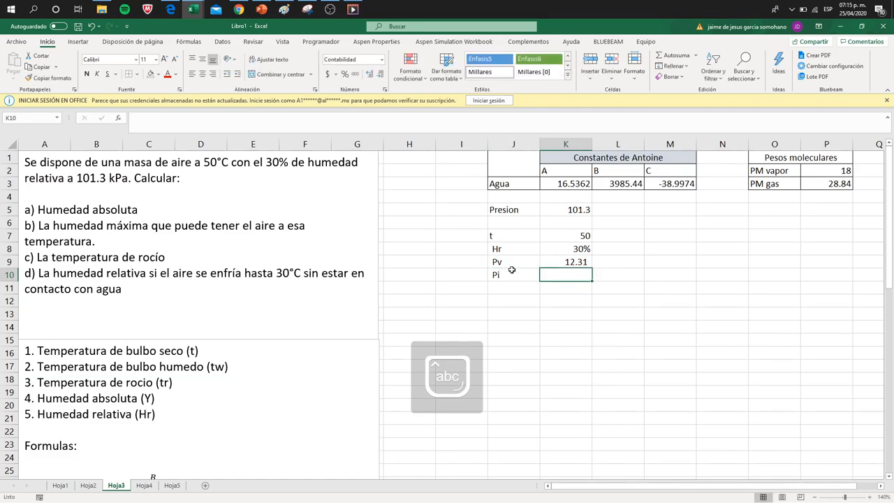
pyautogui.write('=')
pyautogui.press('Up')
pyautogui.write('*')
pyautogui.press('Up')
pyautogui.press('Up')
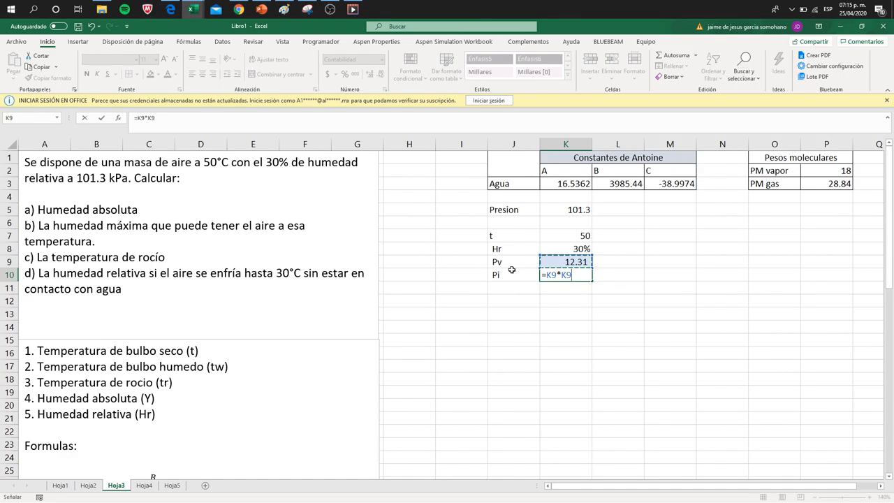
pyautogui.press('Return')
# - Label cell J11 as y and calculate the vapor mole fraction in K11 as Pi over the total pressure, =K10/$K$5
pyautogui.press('Left')
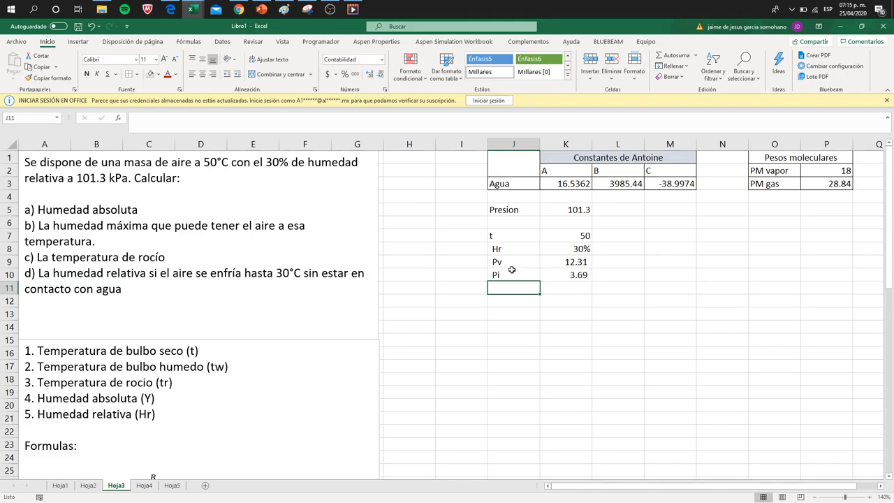
pyautogui.write('y')
pyautogui.press('Right')
pyautogui.write('=')
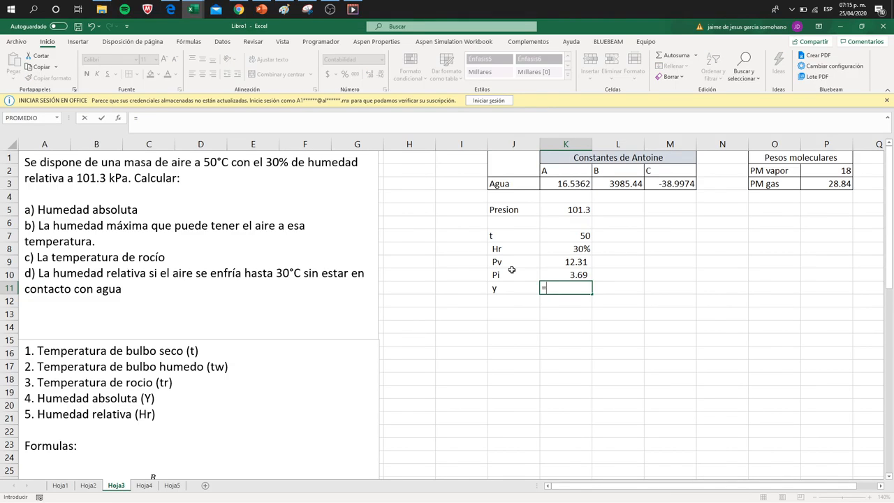
pyautogui.press('Up')
pyautogui.click(567, 209)
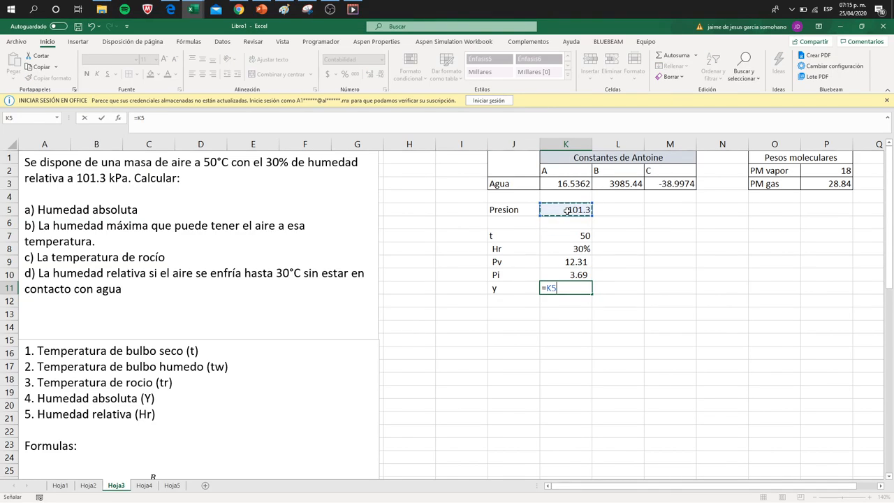
pyautogui.press('F4')
pyautogui.press('Return')
pyautogui.press('Up')
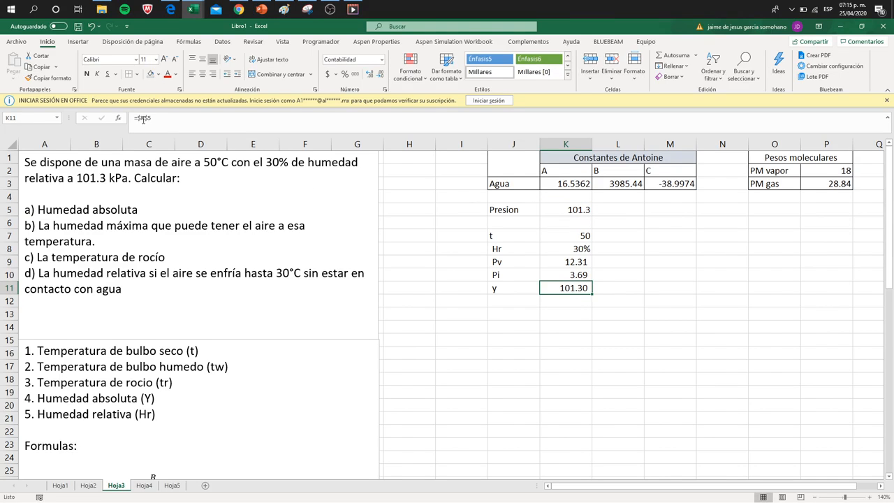
pyautogui.click(139, 119)
pyautogui.click(570, 276)
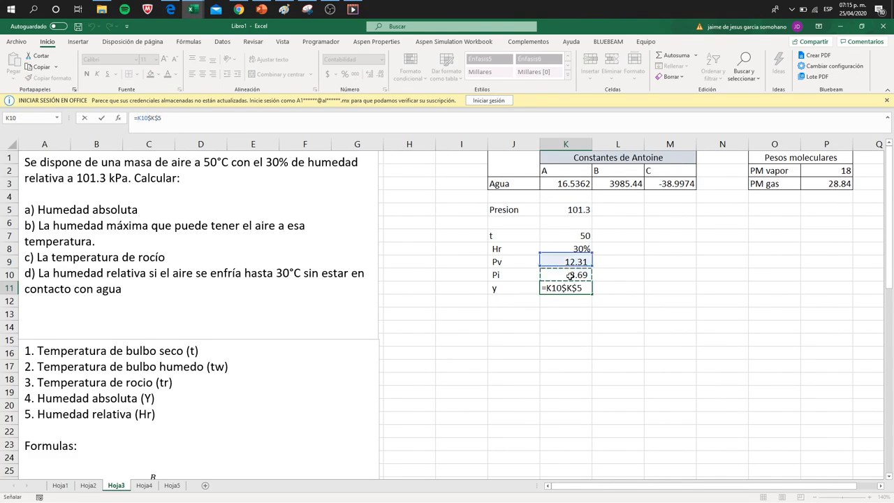
pyautogui.write('/')
pyautogui.hotkey('ctrl', 'Return')
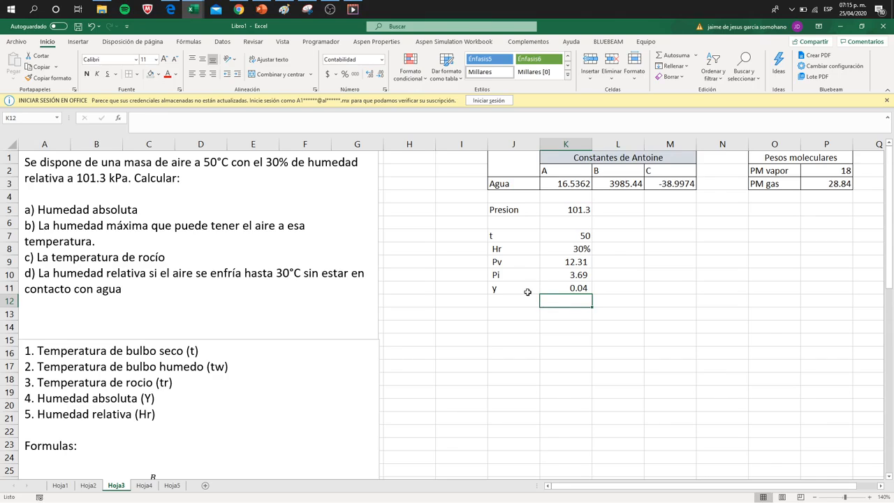
# - Label cell J12 as Ym and calculate the molar humidity in K12 with =K11/(1-K11)
pyautogui.click(517, 299)
pyautogui.write('y')
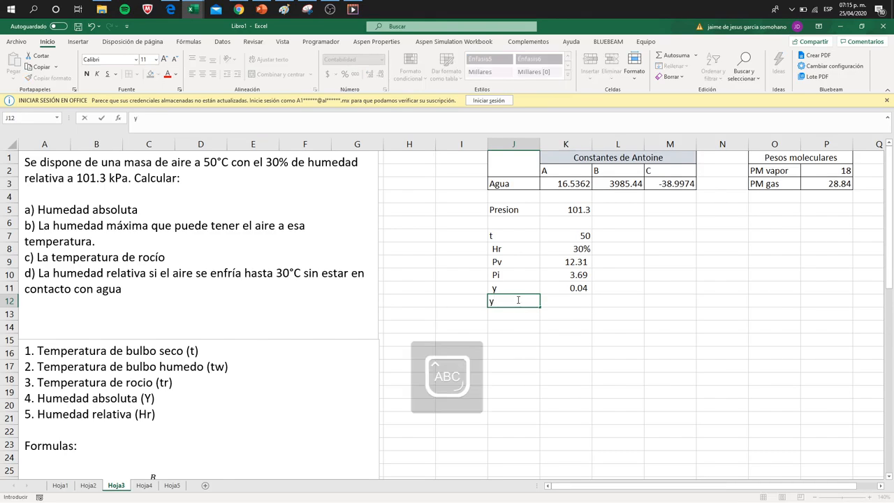
pyautogui.press('Num_Lock')
pyautogui.press('BackSpace')
pyautogui.write('Ym')
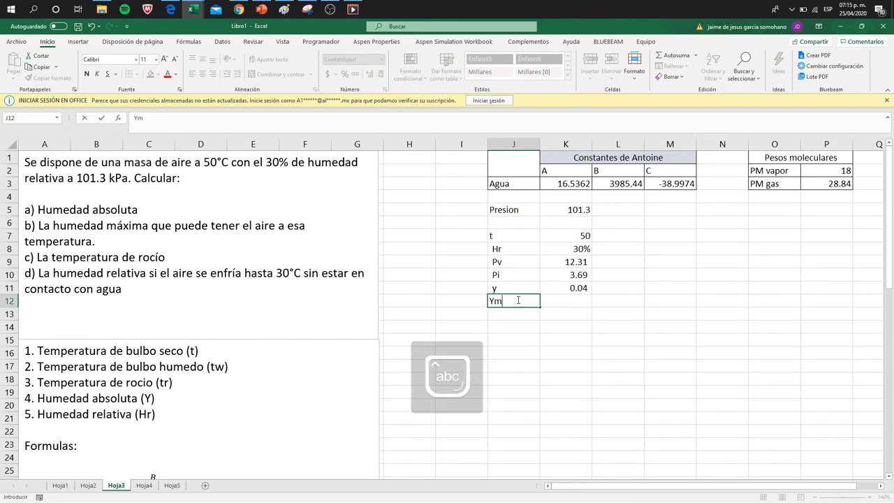
pyautogui.press('Tab')
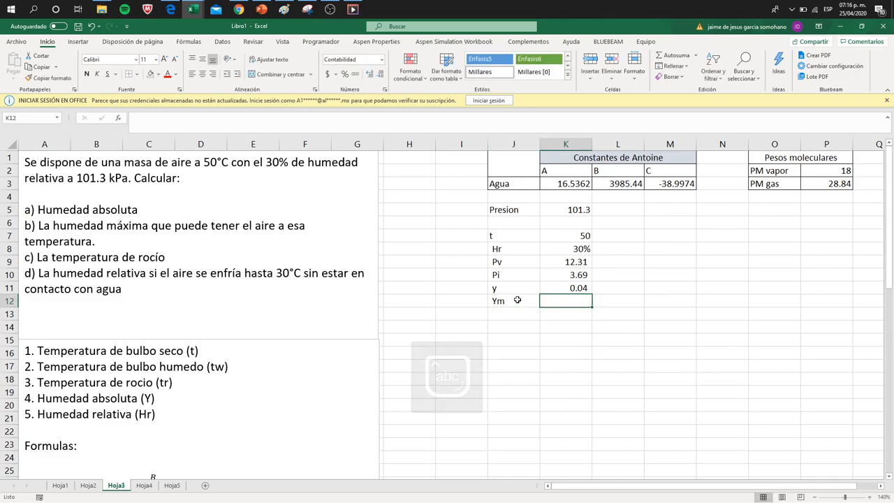
pyautogui.write('=')
pyautogui.press('Up')
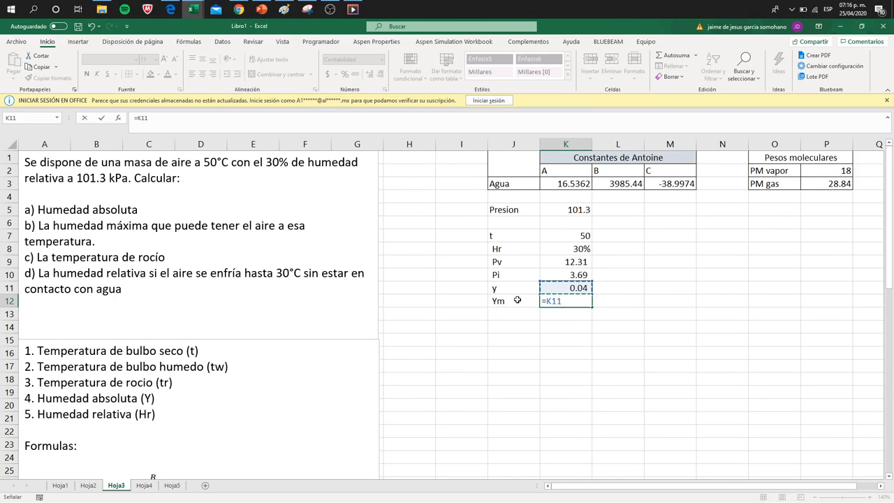
pyautogui.write('/(1-')
pyautogui.press('Up')
pyautogui.write(')')
pyautogui.press('Return')
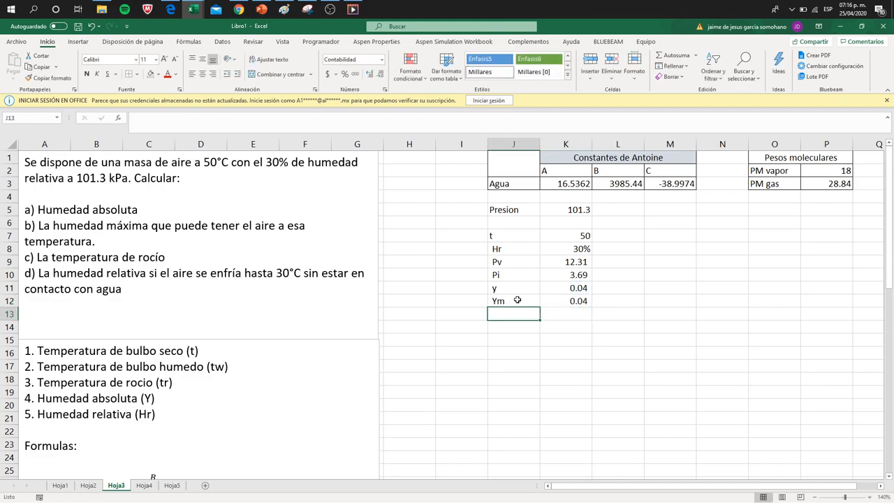
# - Label cell J13 as Y and calculate the absolute humidity in K13 from the molecular weights, =K12*$P$2/$P$3
pyautogui.write('Y')
pyautogui.press('Tab')
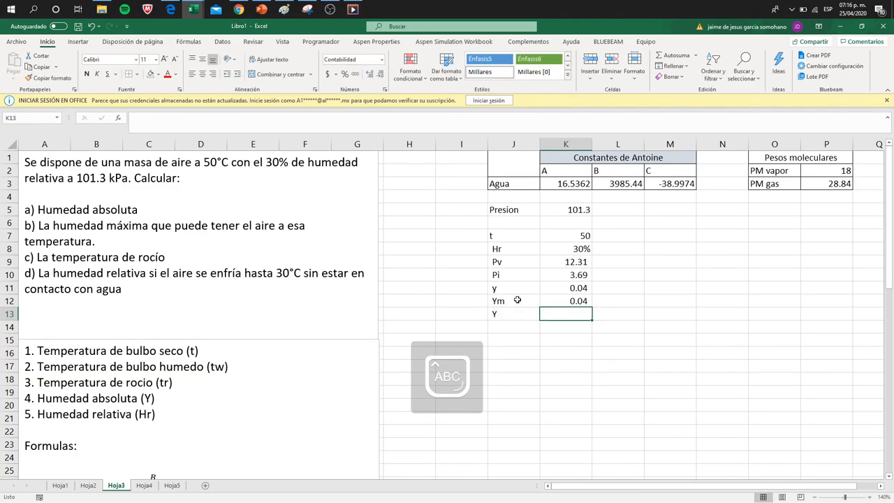
pyautogui.write('=')
pyautogui.press('Up')
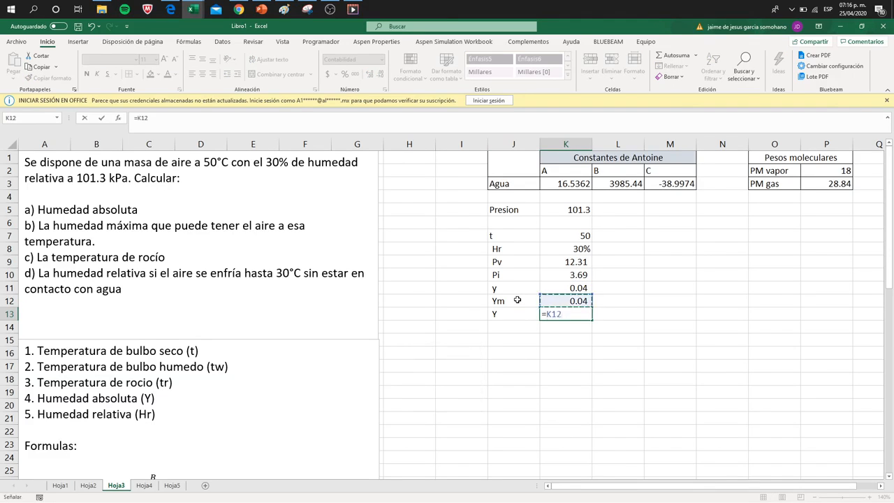
pyautogui.write('*')
pyautogui.click(816, 172)
pyautogui.press('F4')
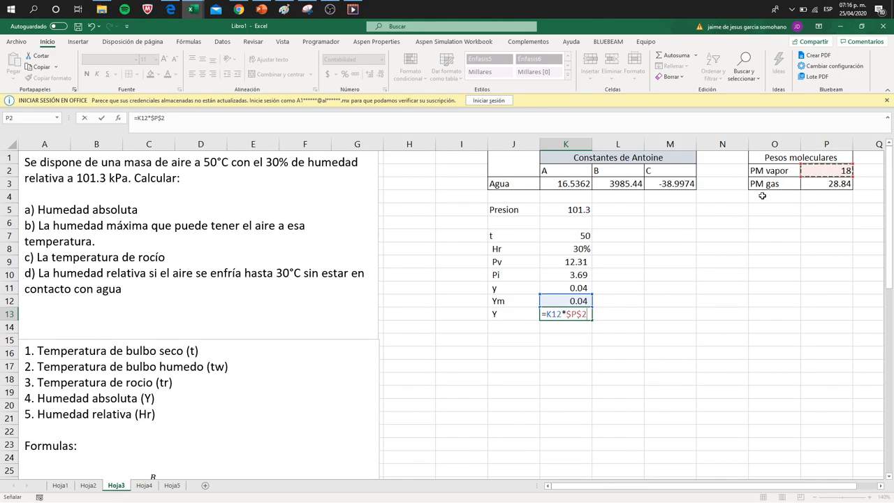
pyautogui.write('/')
pyautogui.click(840, 183)
pyautogui.press('F4')
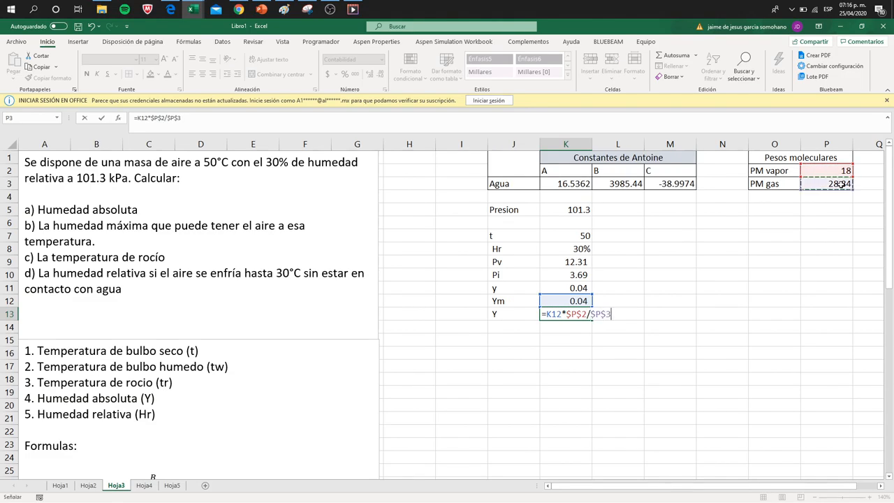
pyautogui.press('Return')
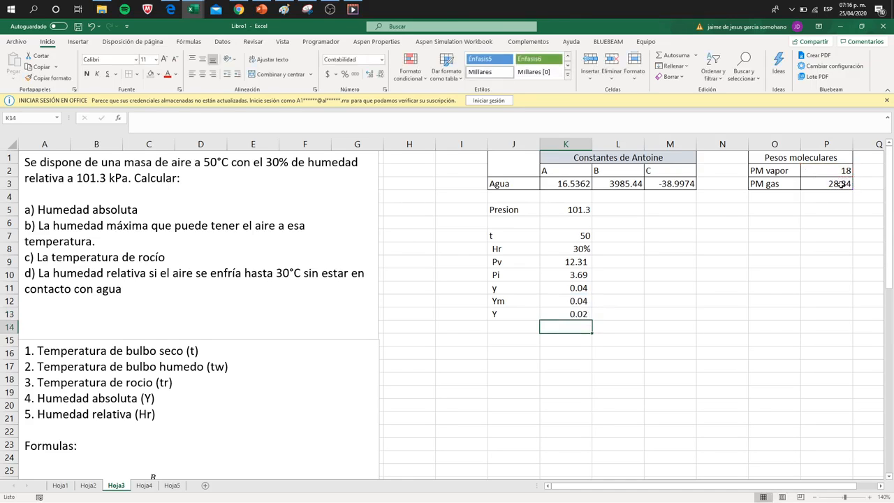
# - Show the absolute humidity in K13 with five decimal places
pyautogui.press('Up')
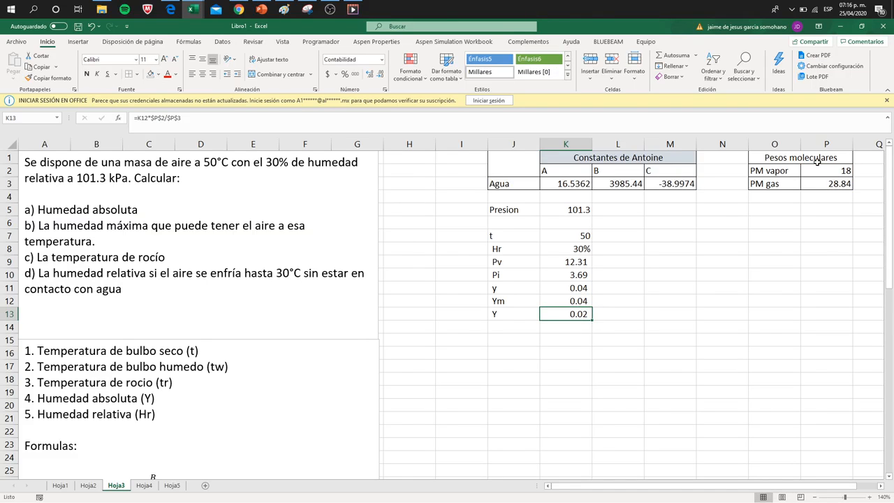
pyautogui.click(370, 75)
pyautogui.click(370, 75)
pyautogui.click(370, 76)
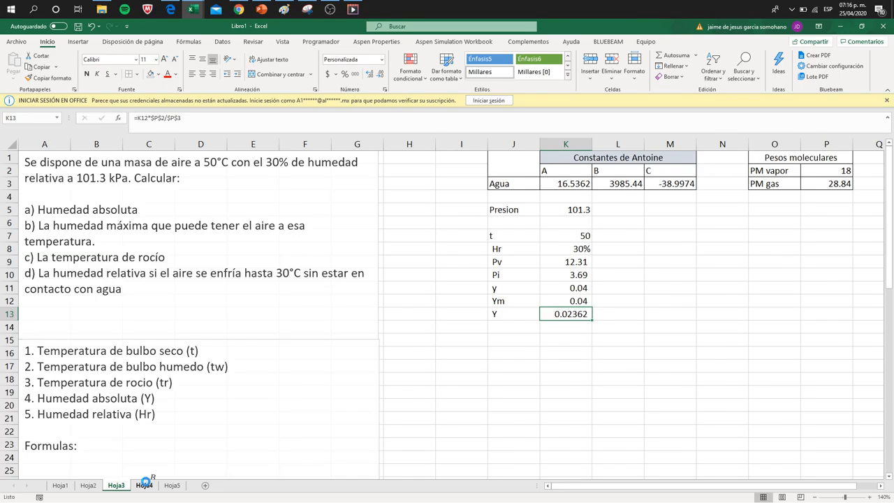
# - Examine the psychrometric chart on sheet Hoja4 to check the absolute humidity at 50° and 0.30 relative humidity
pyautogui.click(144, 485)
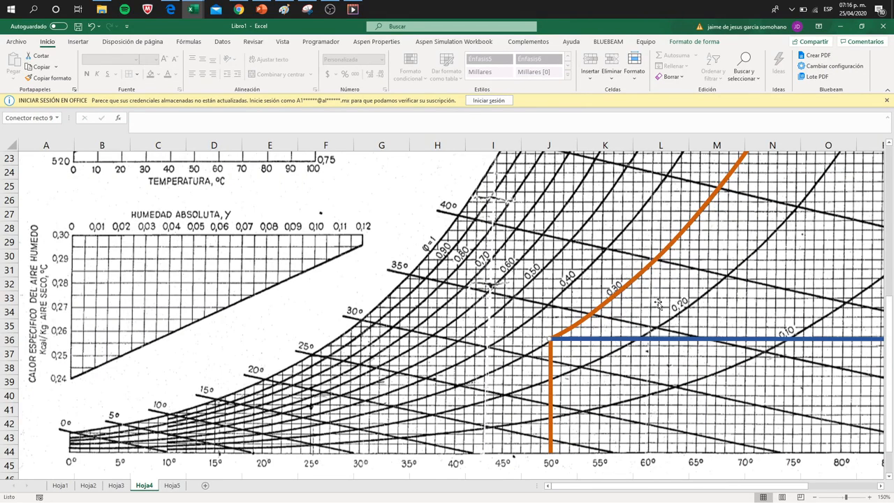
pyautogui.click(550, 362)
pyautogui.click(592, 314)
pyautogui.click(550, 381)
pyautogui.moveTo(565, 488); pyautogui.dragTo(606, 489)
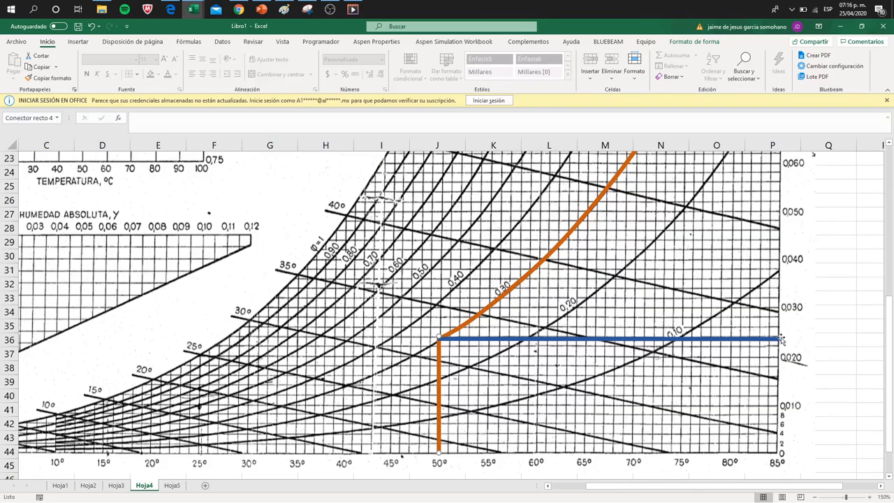
# - Highlight the absolute humidity result in J13:K13 on sheet Hoja3 with a yellow fill
pyautogui.click(126, 489)
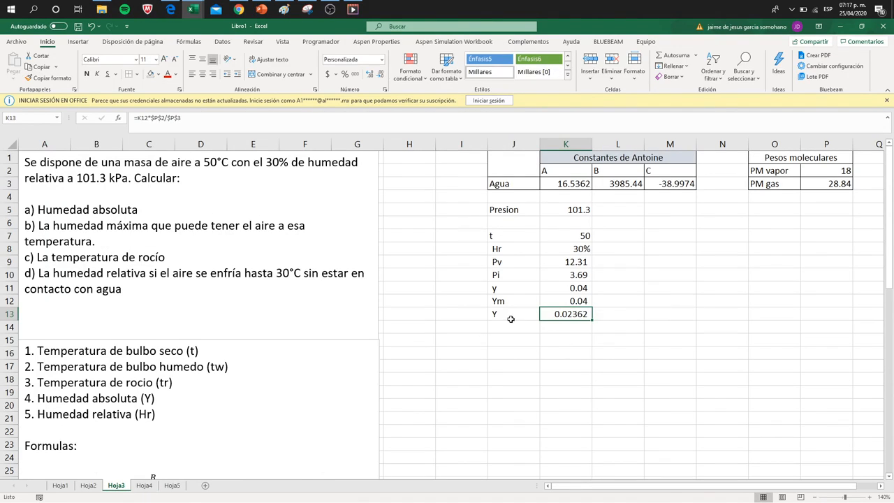
pyautogui.moveTo(510, 318); pyautogui.dragTo(562, 314)
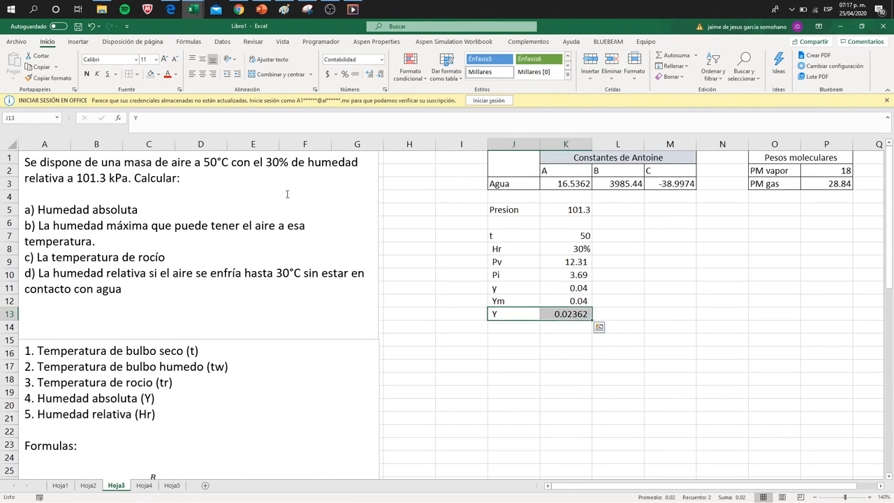
pyautogui.click(158, 74)
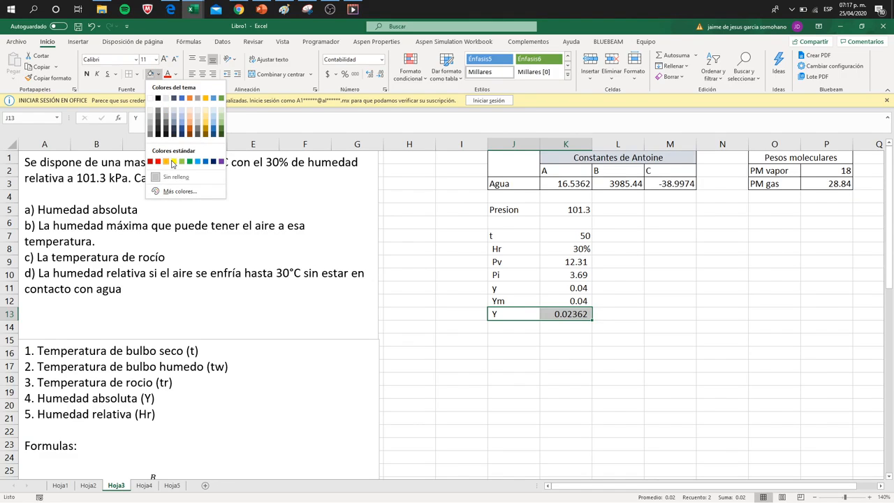
pyautogui.click(173, 162)
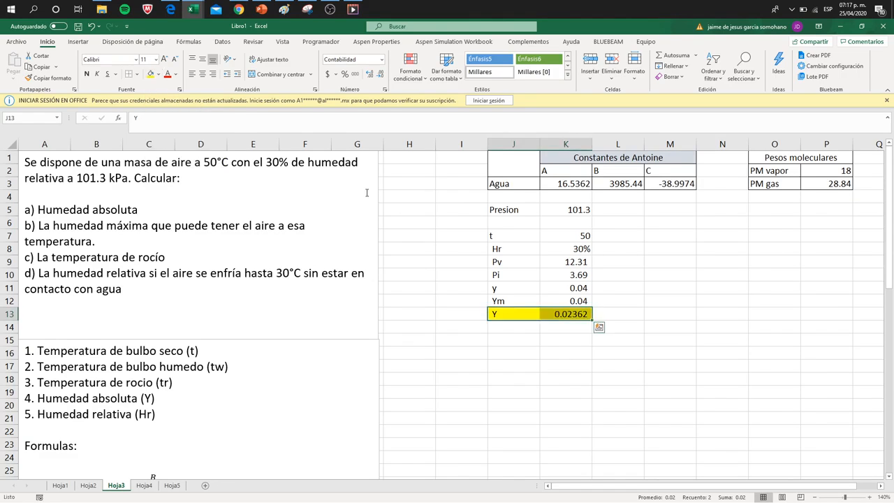
pyautogui.click(457, 223)
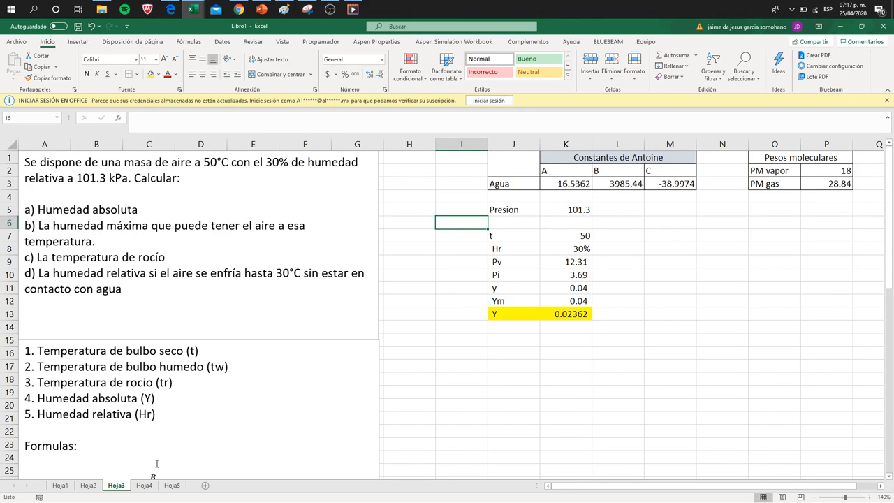
# - Extend the vertical orange 50° line on the Hoja4 psychrometric chart up to the saturation curve (φ=1)
pyautogui.click(144, 484)
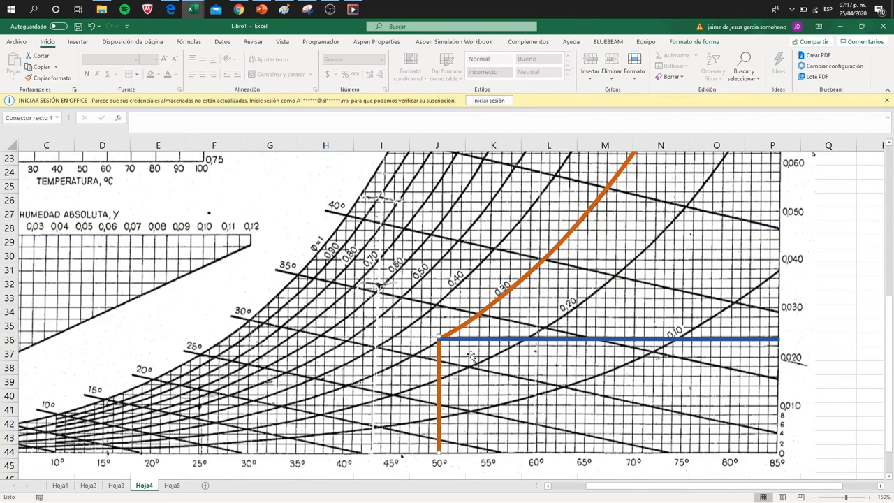
pyautogui.scroll(3, 444, 397)
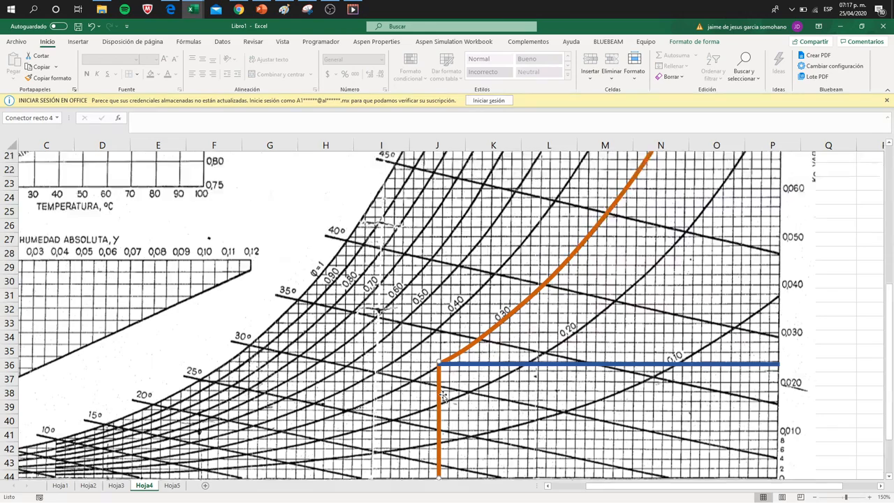
pyautogui.scroll(-3, 440, 412)
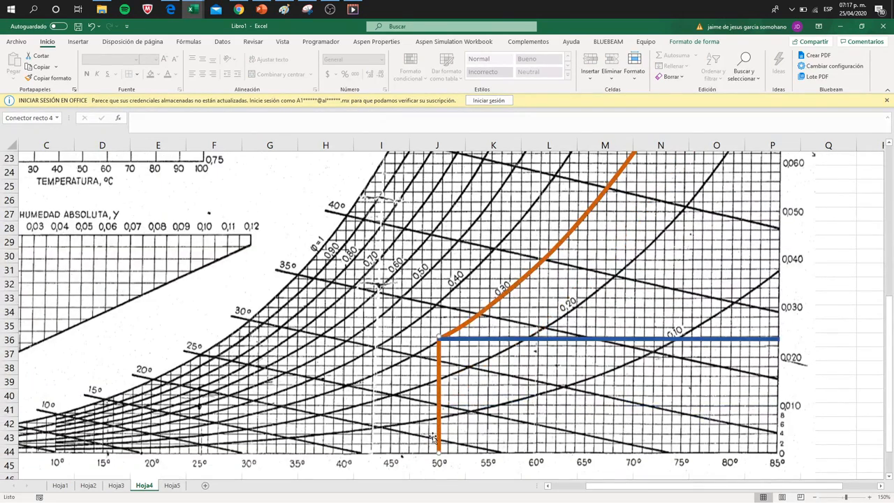
pyautogui.scroll(2, 432, 438)
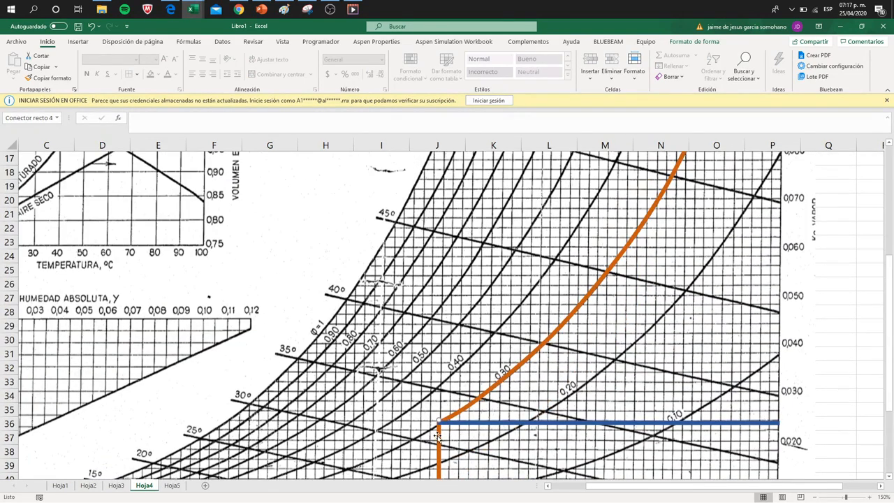
pyautogui.moveTo(439, 421); pyautogui.dragTo(441, 267)
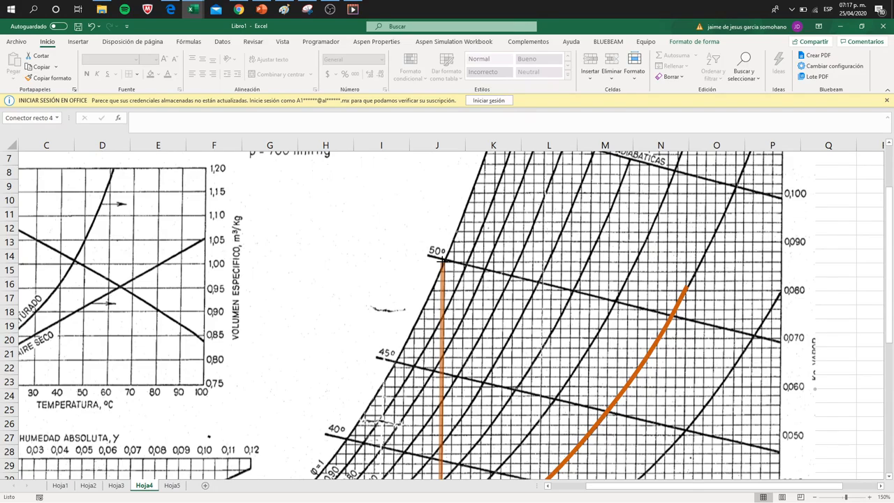
pyautogui.moveTo(441, 261); pyautogui.dragTo(441, 262)
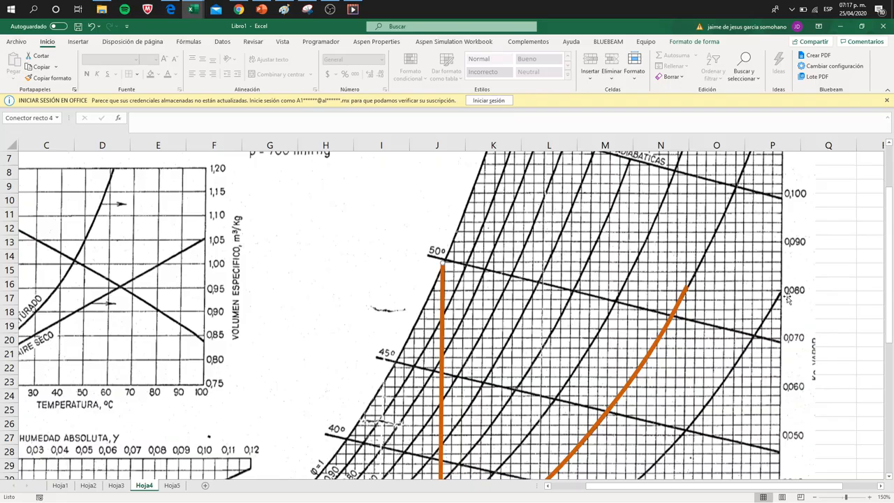
# - Copy the calculation block J7:K13 on sheet Hoja3 and paste it at M7
pyautogui.click(122, 485)
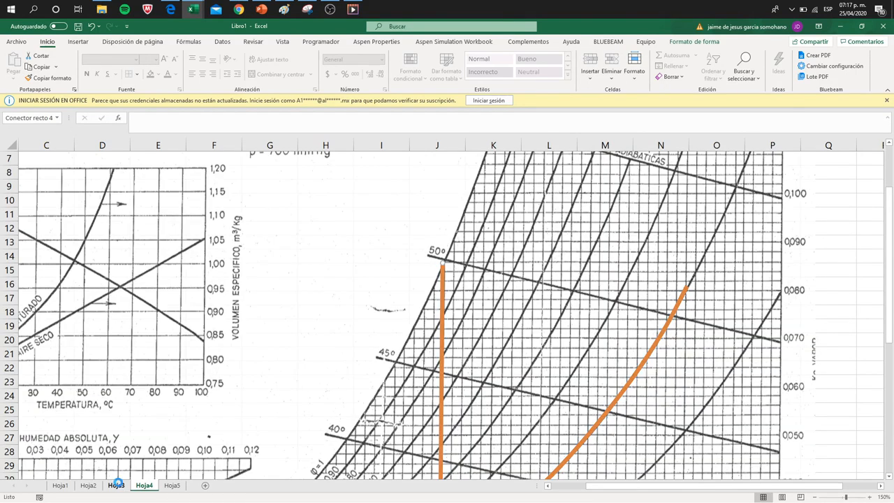
pyautogui.moveTo(523, 237); pyautogui.dragTo(576, 315)
pyautogui.hotkey('ctrl', 'c')
pyautogui.click(662, 241)
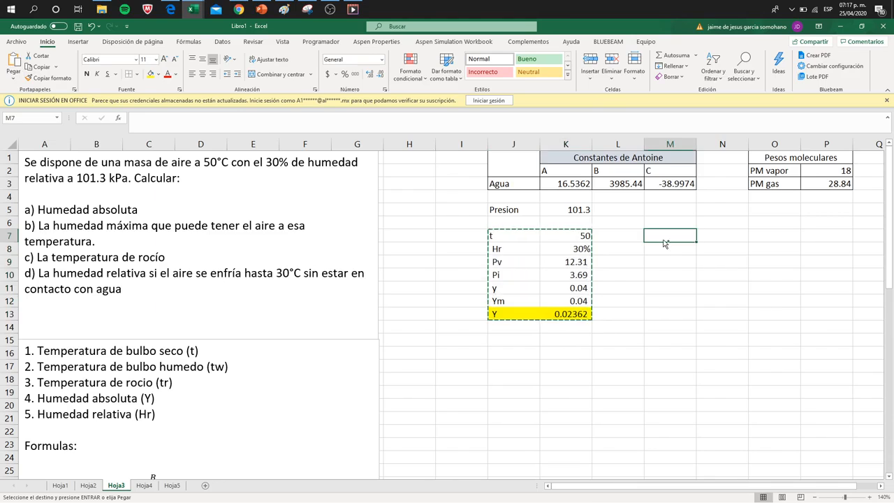
pyautogui.hotkey('ctrl', 'v')
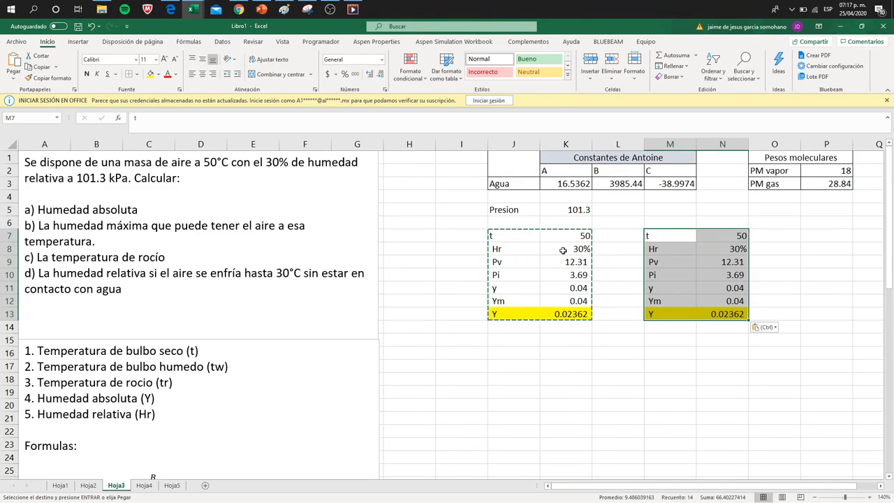
pyautogui.click(726, 250)
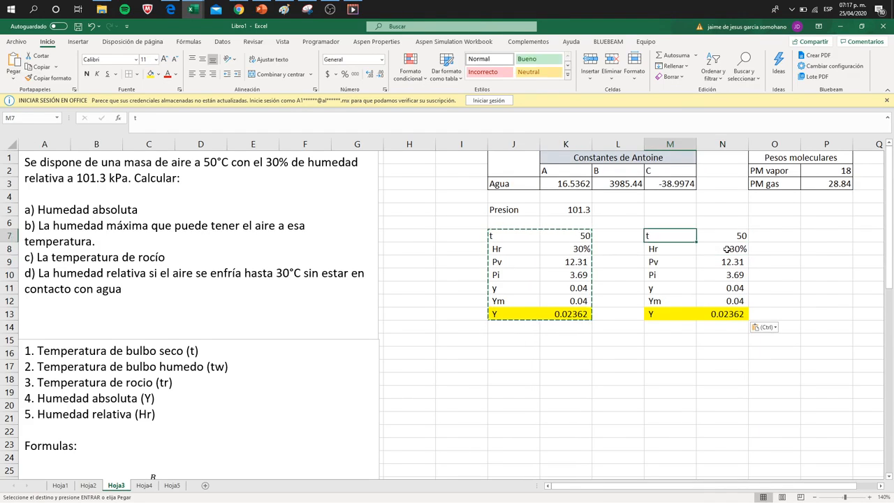
# - Set the relative humidity Hr in N8 of the copied block to 100%
pyautogui.press('Left')
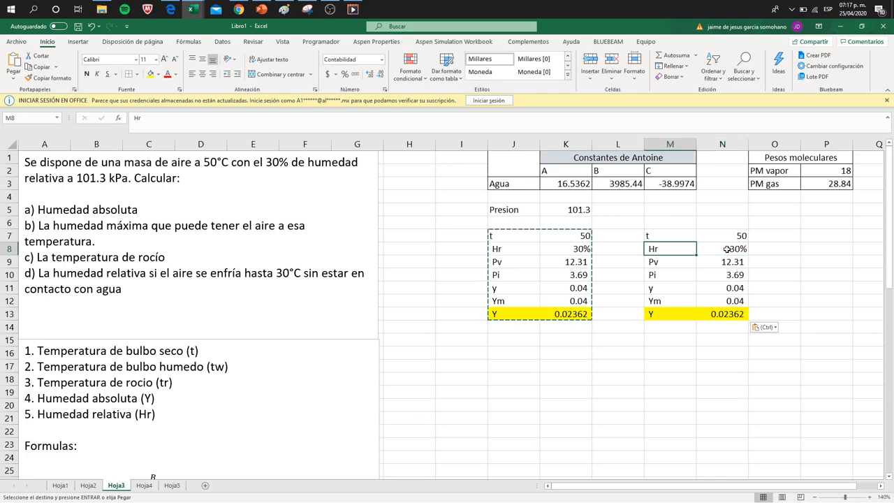
pyautogui.press('Right')
pyautogui.write('100')
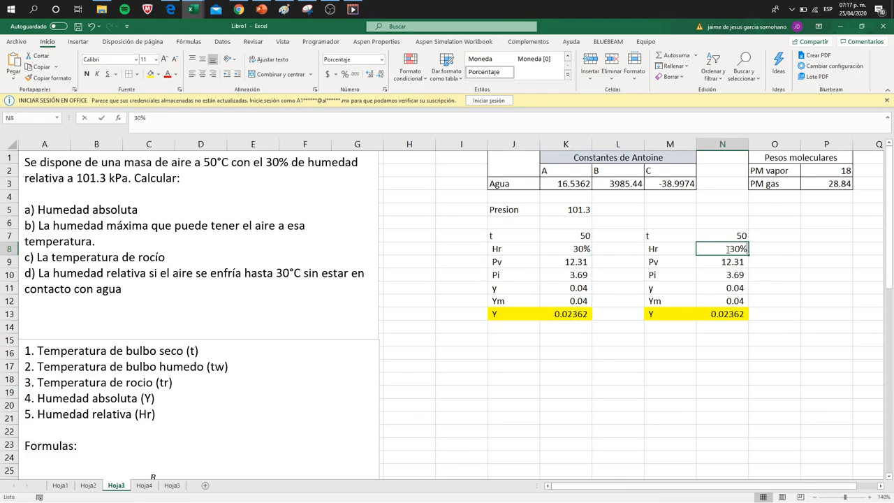
pyautogui.press('Return')
pyautogui.press('Left')
pyautogui.press('Left')
pyautogui.press('Right')
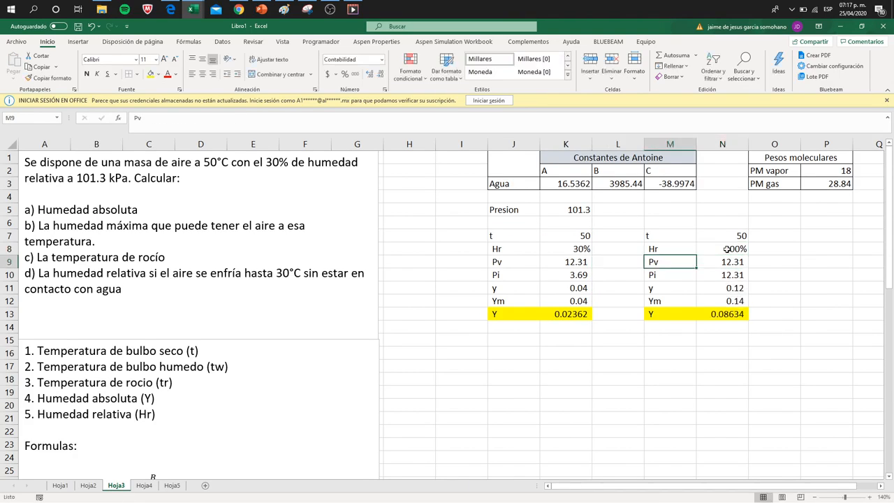
# - Review the recalculated rows M9:N13 on Hoja3 and compare the maximum humidity with the psychrometric chart on Hoja4
pyautogui.press('Right')
pyautogui.press('Left')
pyautogui.hotkey('shift', 'Right')
pyautogui.hotkey('shift', 'Down')
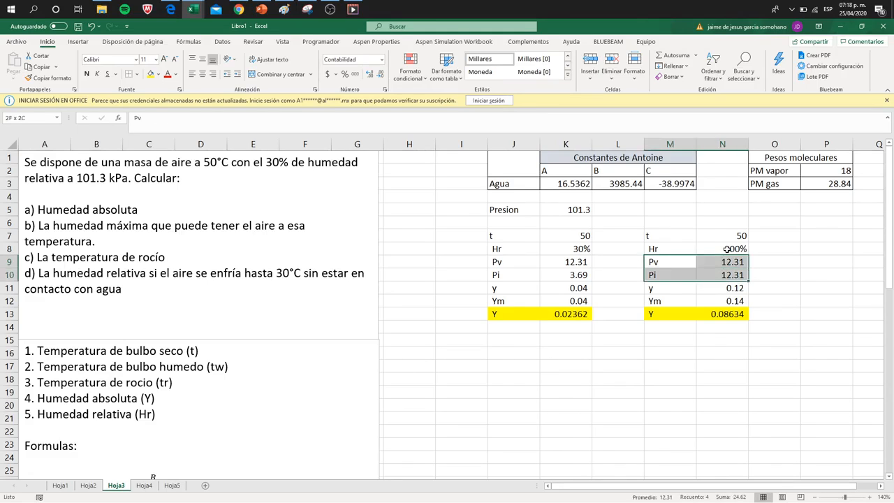
pyautogui.hotkey('shift', 'Down')
pyautogui.press('Down')
pyautogui.press('Down')
pyautogui.press('Down')
pyautogui.press('Down')
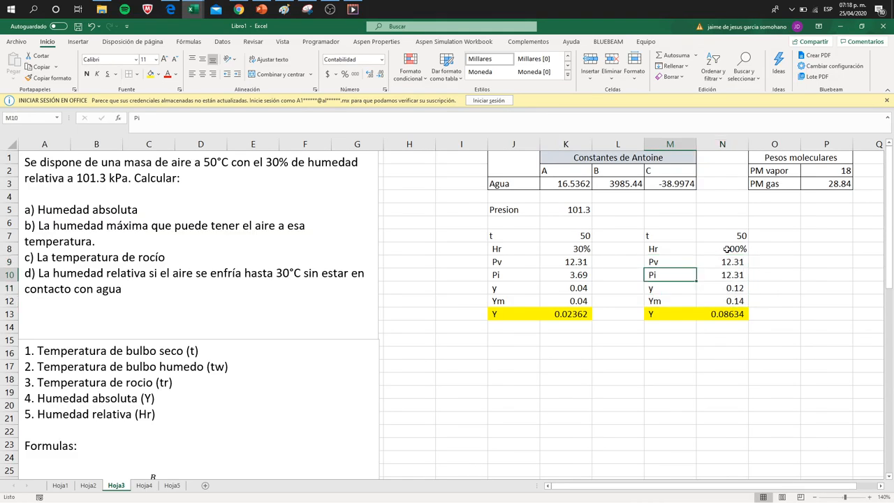
pyautogui.hotkey('shift', 'Right')
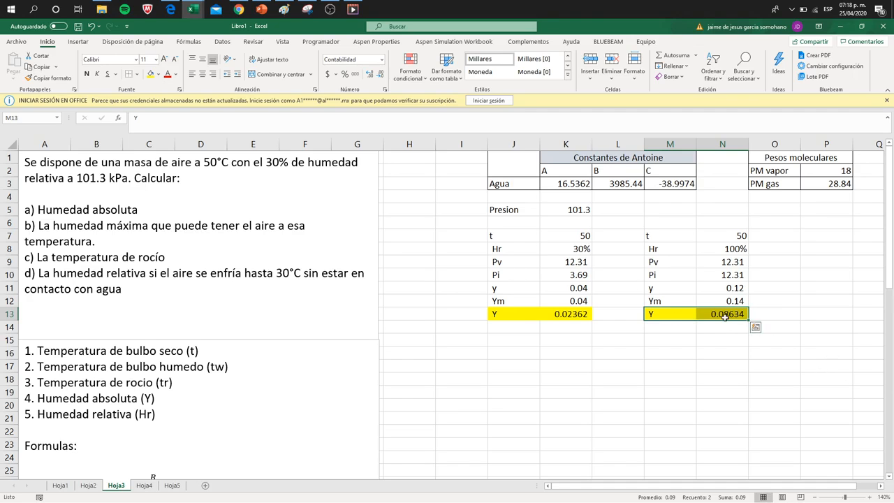
pyautogui.click(144, 485)
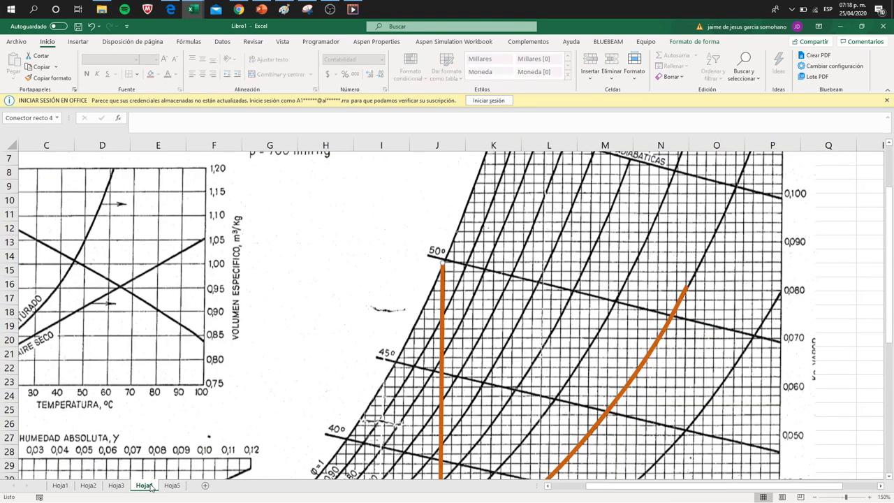
pyautogui.click(116, 485)
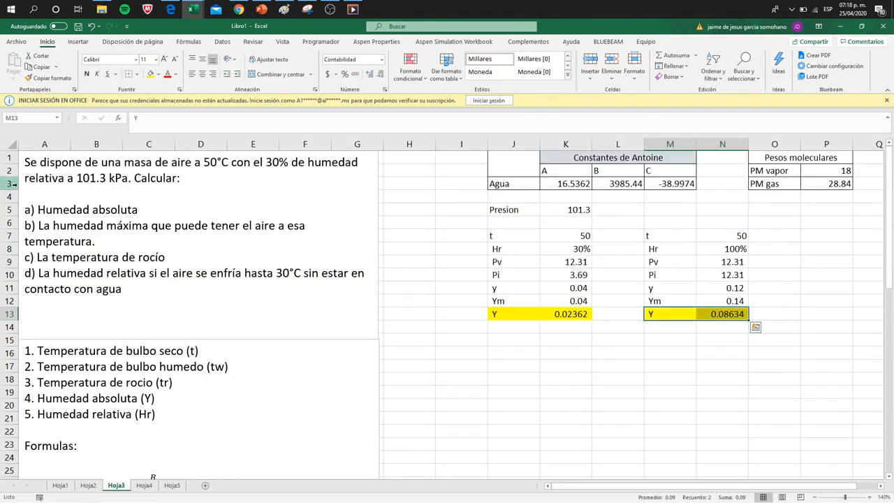
# - Shorten the vertical orange 50° line on the Hoja4 chart so it ends at the 0.30 relative humidity curve
pyautogui.click(34, 259)
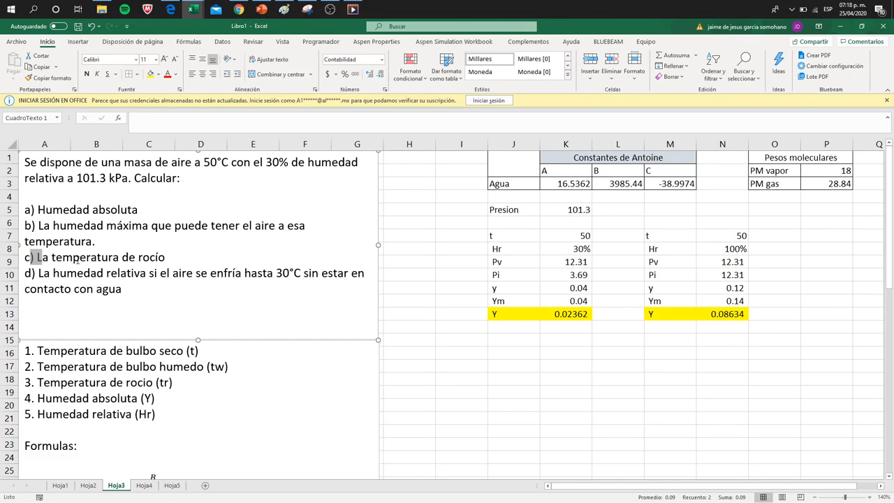
pyautogui.moveTo(123, 259); pyautogui.dragTo(122, 258)
pyautogui.click(534, 340)
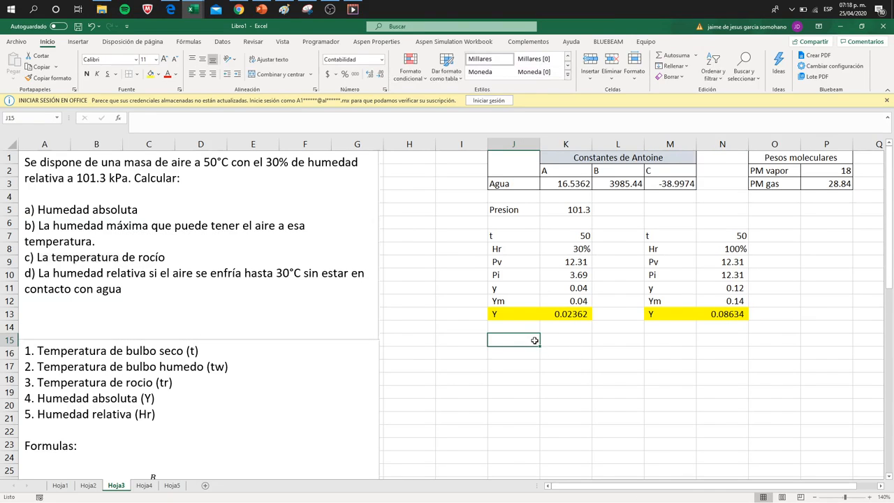
pyautogui.click(144, 486)
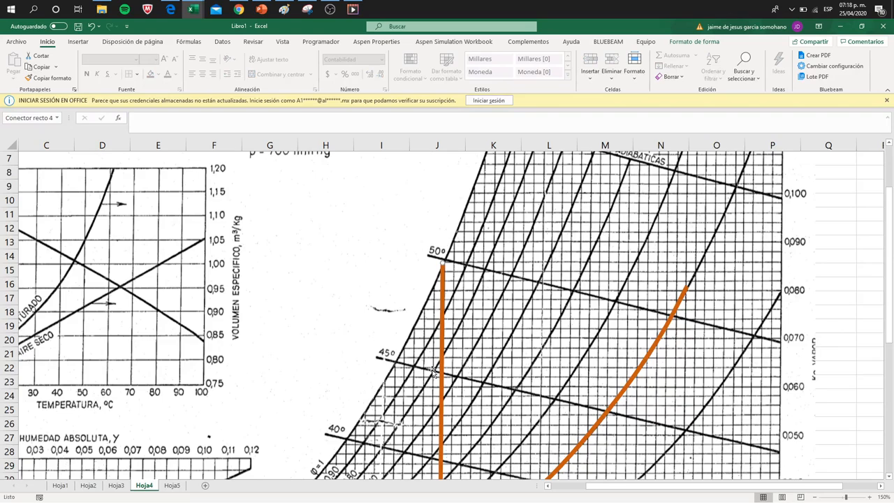
pyautogui.moveTo(443, 263); pyautogui.dragTo(438, 385)
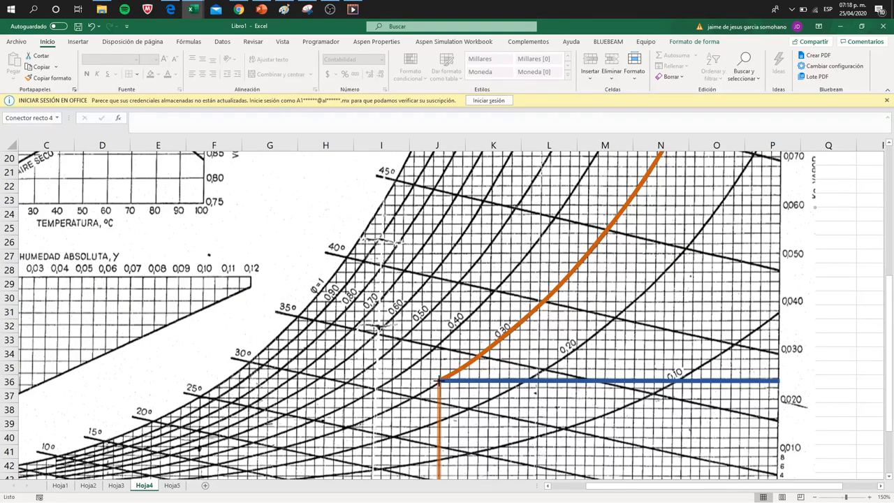
pyautogui.moveTo(438, 380); pyautogui.dragTo(438, 380)
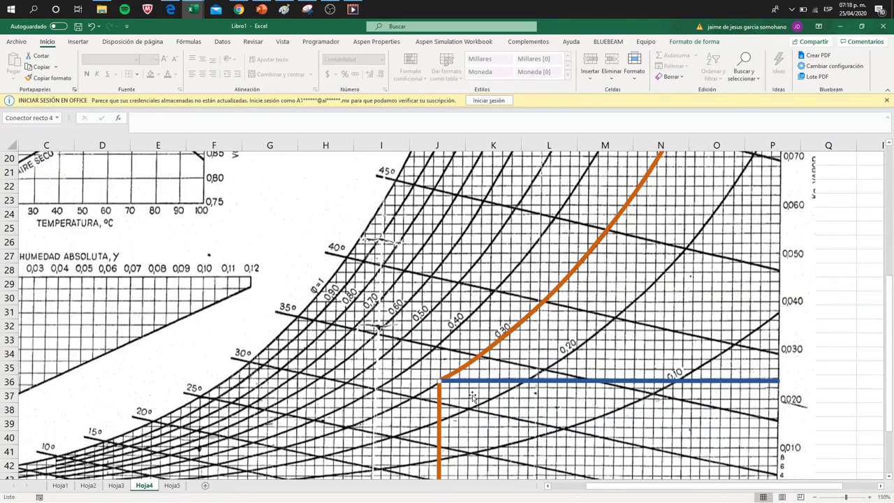
# - Extend the horizontal blue line on the psychrometric chart from the 50° point to the saturation curve (φ=1)
pyautogui.scroll(-1, 461, 383)
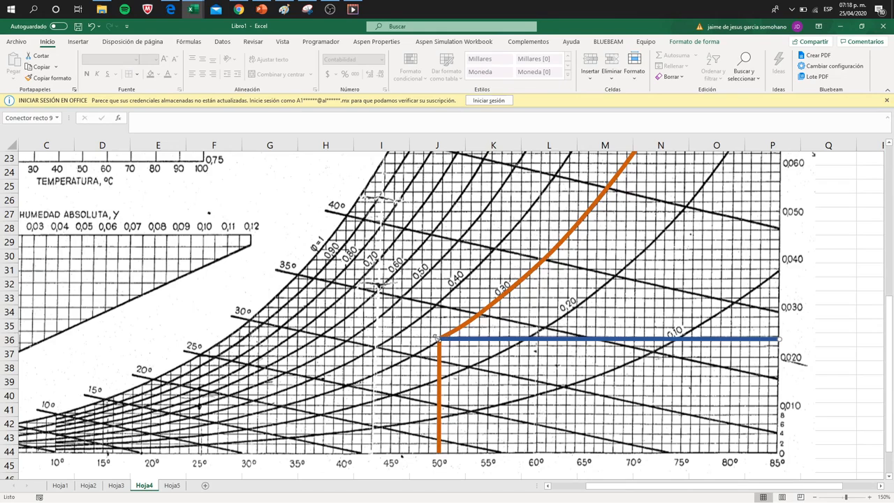
pyautogui.moveTo(438, 338); pyautogui.dragTo(226, 337)
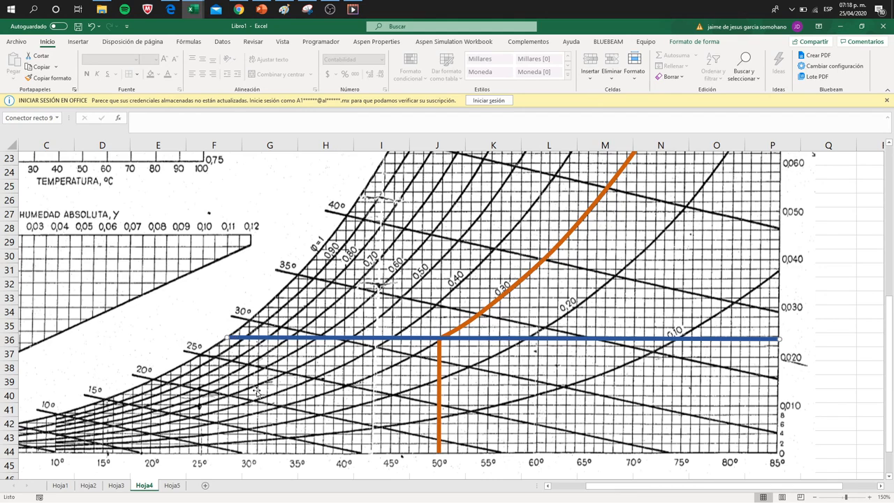
pyautogui.click(266, 304)
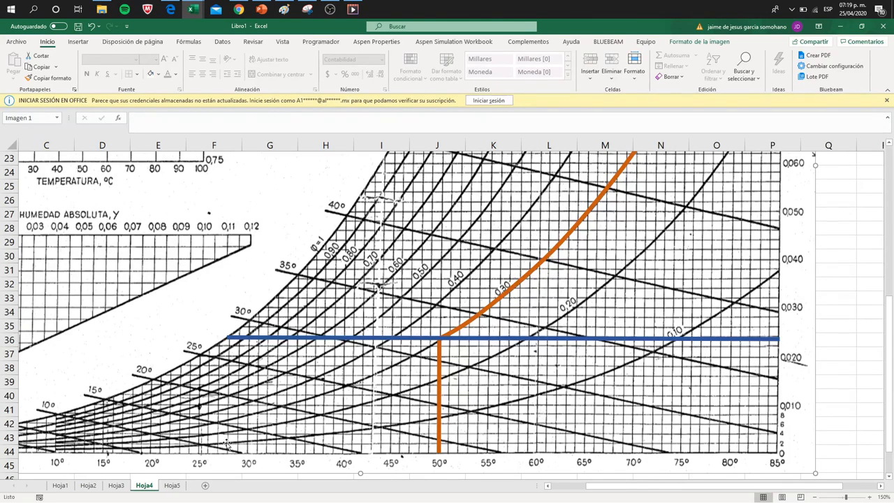
# - Copy the absolute humidity result J13:K13 on Hoja3 and paste it as values only at J15
pyautogui.click(123, 486)
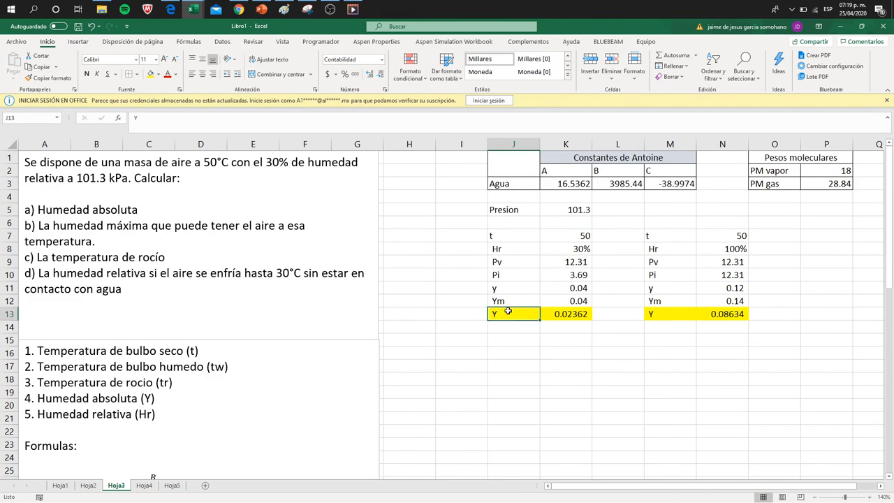
pyautogui.moveTo(507, 311); pyautogui.dragTo(545, 314)
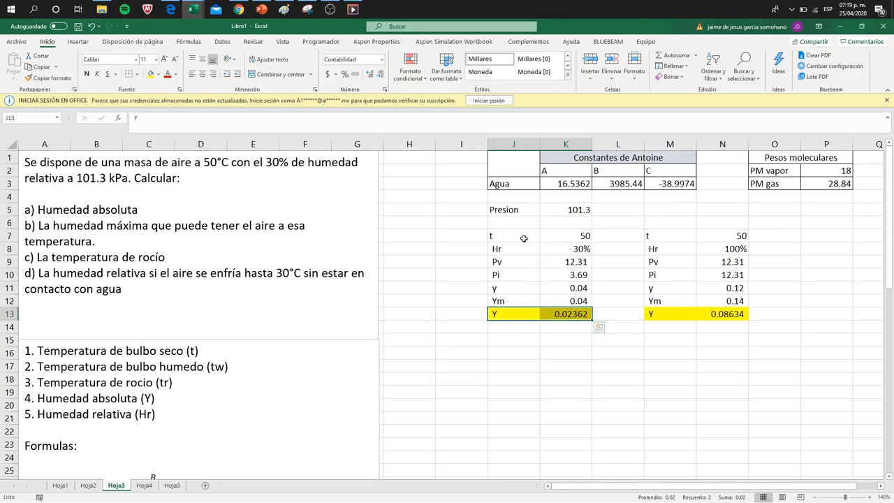
pyautogui.moveTo(524, 239); pyautogui.dragTo(553, 314)
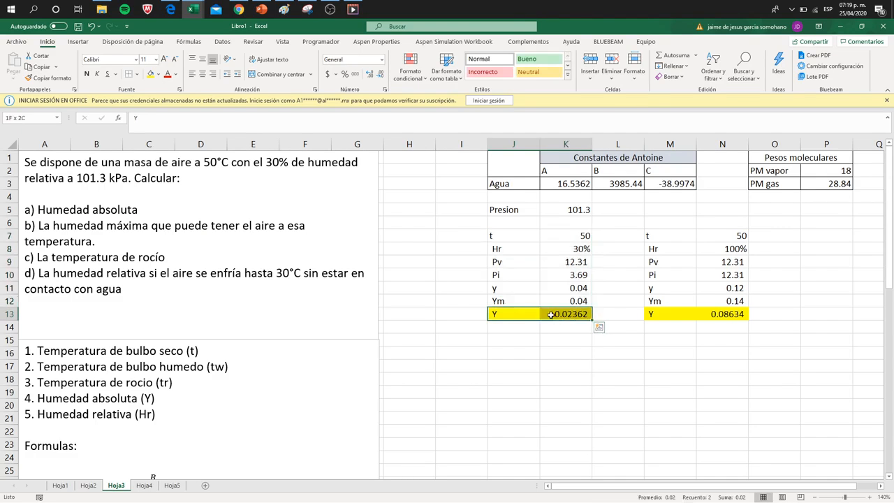
pyautogui.click(577, 234)
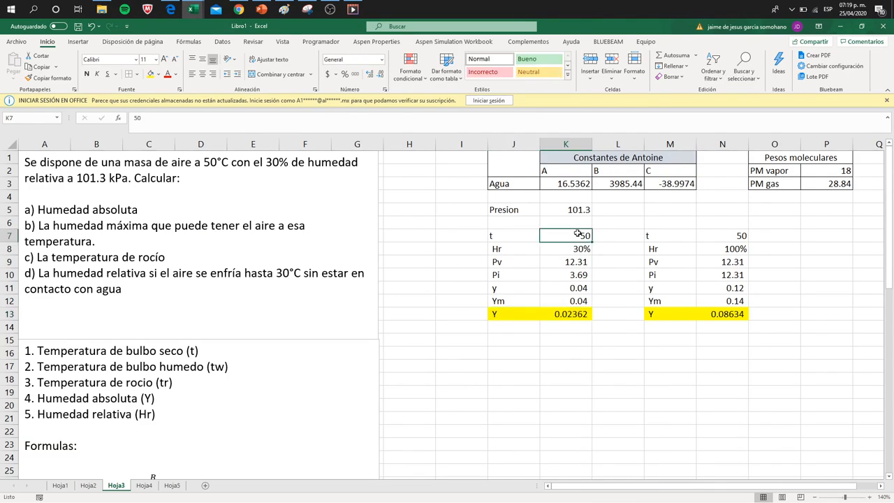
pyautogui.moveTo(538, 318); pyautogui.dragTo(547, 317)
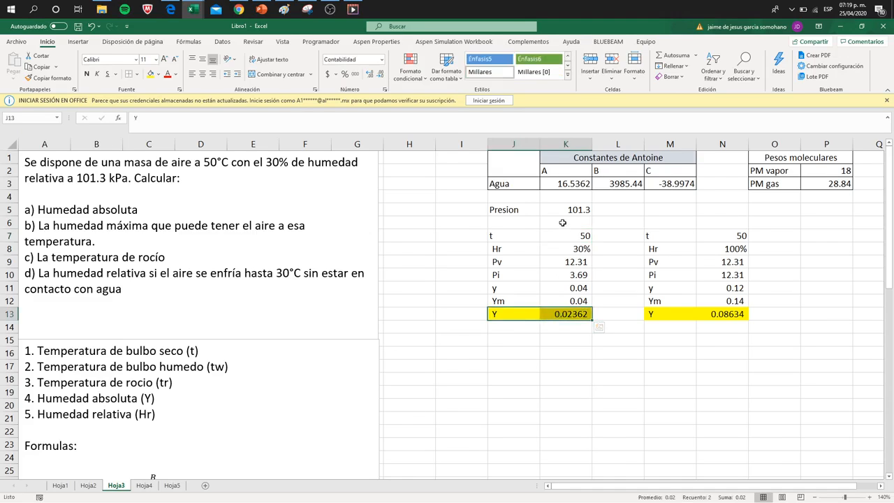
pyautogui.moveTo(511, 235); pyautogui.dragTo(556, 234)
pyautogui.moveTo(509, 314); pyautogui.dragTo(548, 311)
pyautogui.hotkey('ctrl', 'c')
pyautogui.press('Down')
pyautogui.press('Down')
pyautogui.hotkey('ctrl', 'v')
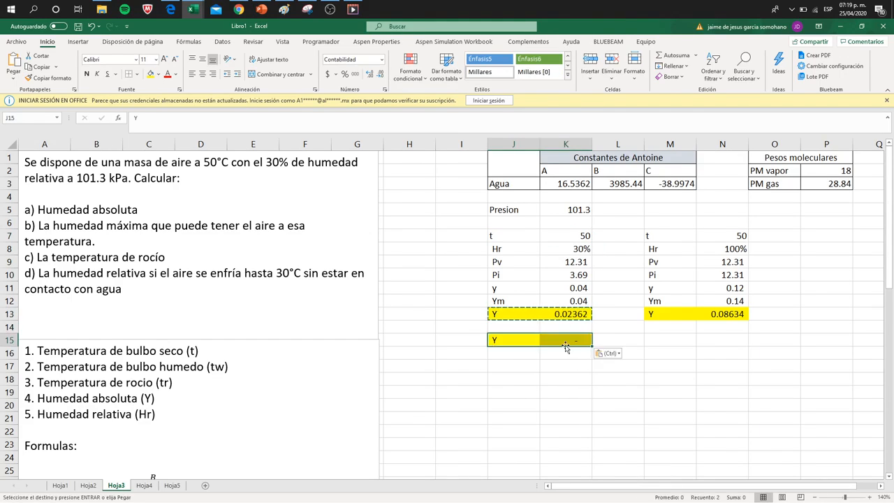
pyautogui.click(607, 354)
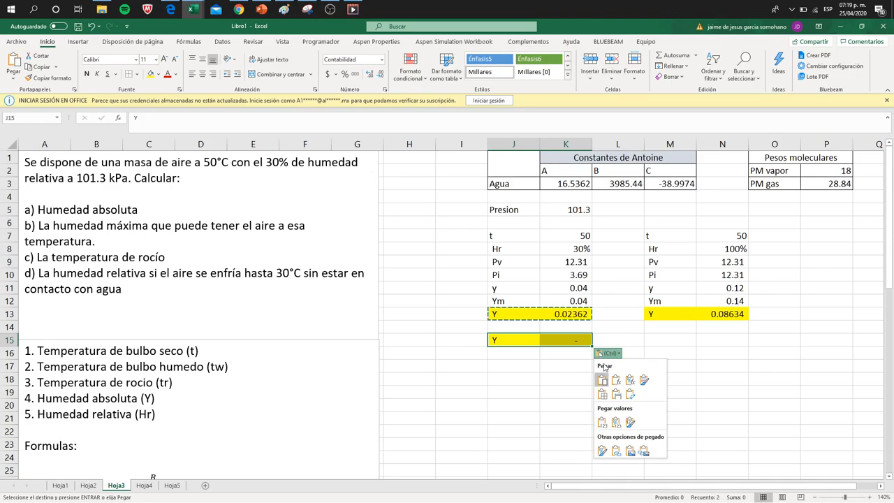
pyautogui.click(602, 422)
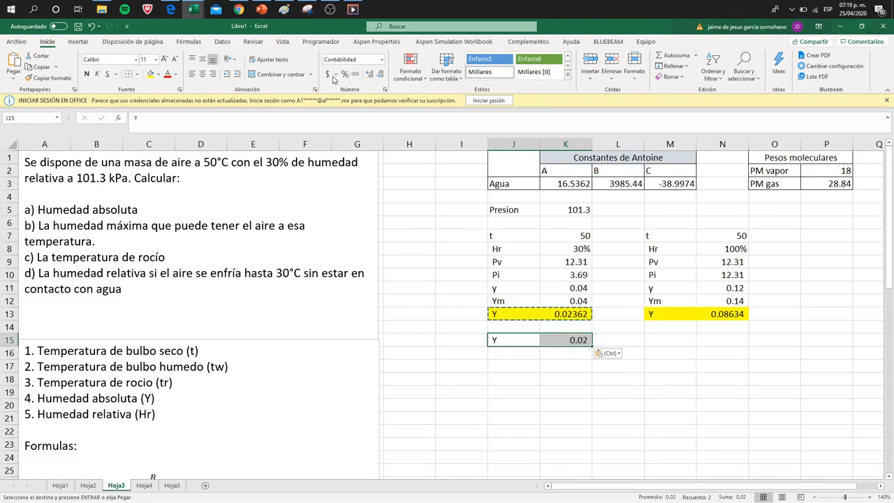
# - Display the pasted absolute humidity in K15 with five decimal places
pyautogui.click(358, 74)
pyautogui.click(358, 74)
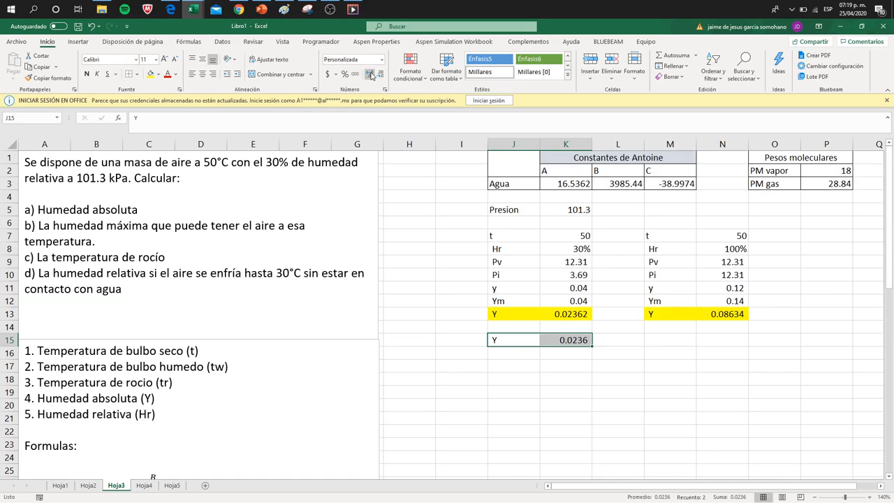
pyautogui.click(358, 74)
# - Set the temperature t in K7 to 20 and the relative humidity Hr in K8 to 100%
pyautogui.click(568, 246)
pyautogui.press('Down')
pyautogui.press('Down')
pyautogui.press('Down')
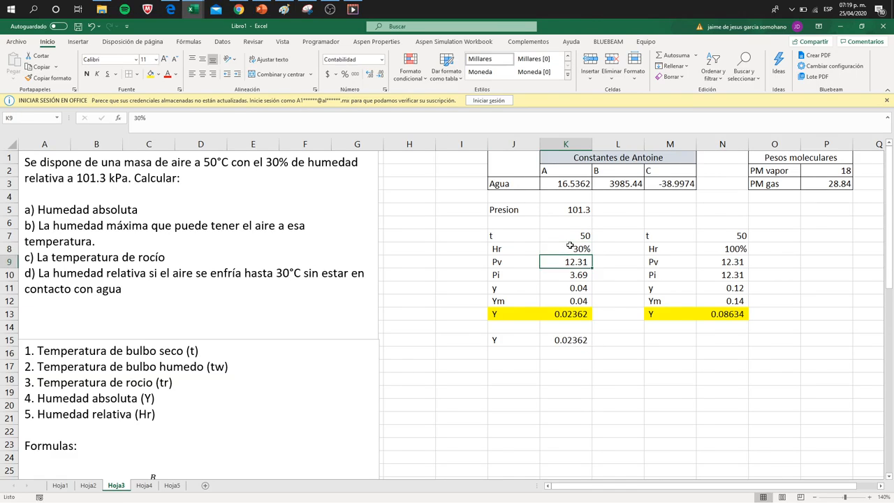
pyautogui.press('Up')
pyautogui.press('Up')
pyautogui.press('Up')
pyautogui.press('Up')
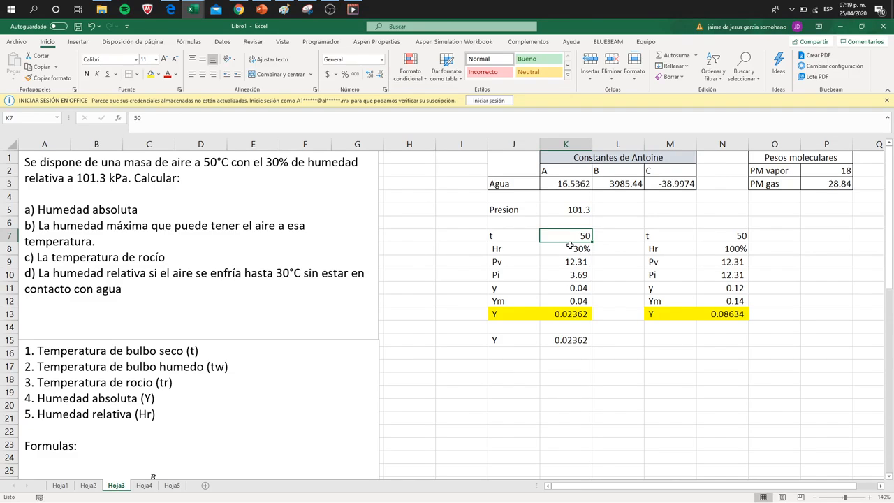
pyautogui.write('20')
pyautogui.press('Return')
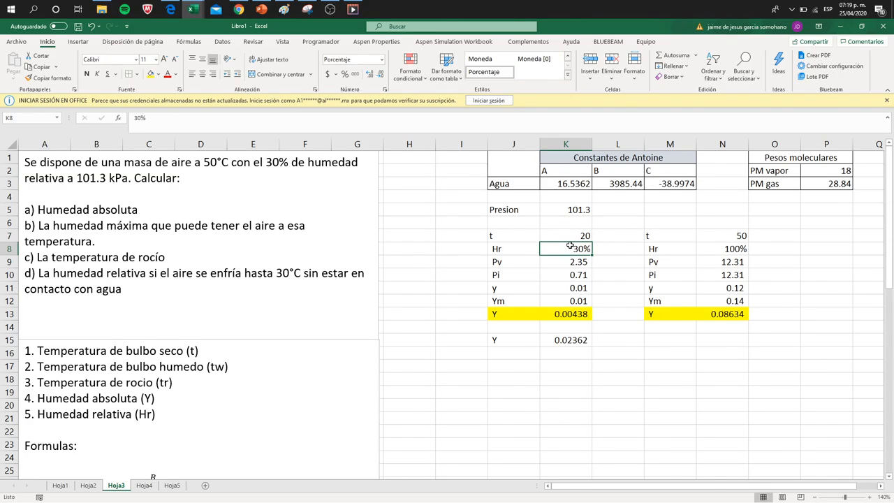
pyautogui.write('100')
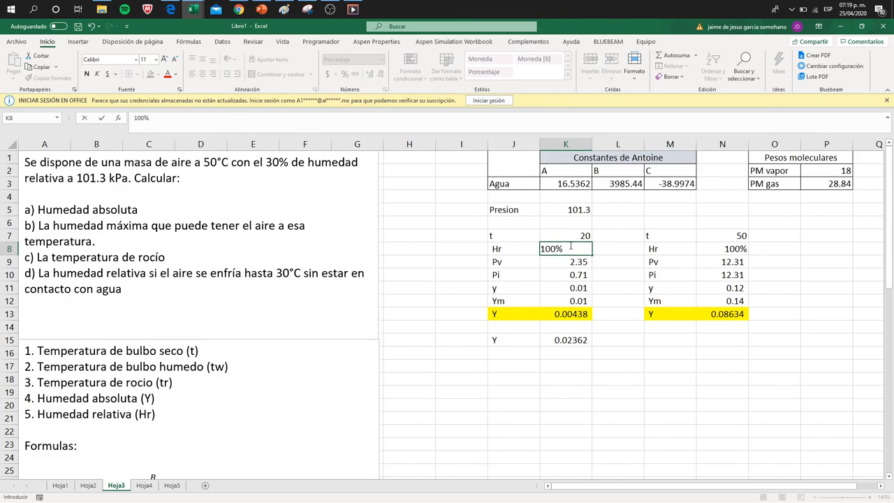
pyautogui.press('Return')
# - Run Goal Seek to bring K13 to 0.02362 by changing the temperature in K7, and accept the solution
pyautogui.moveTo(507, 314); pyautogui.dragTo(558, 317)
pyautogui.moveTo(516, 340); pyautogui.dragTo(578, 339)
pyautogui.click(548, 312)
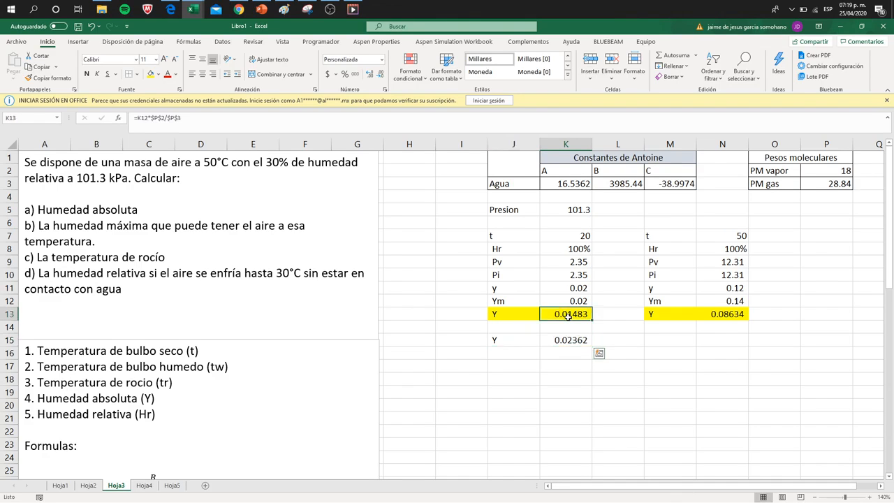
pyautogui.click(224, 42)
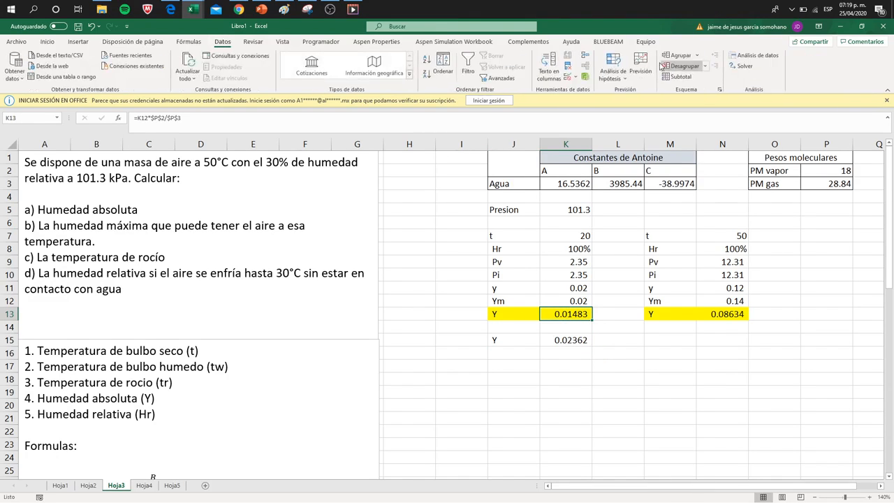
pyautogui.click(611, 70)
pyautogui.click(631, 108)
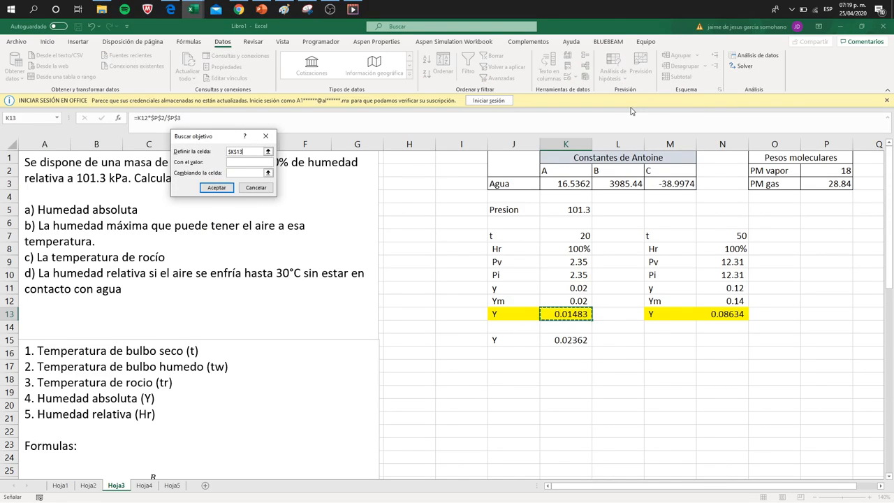
pyautogui.press('Tab')
pyautogui.press('Up')
pyautogui.press('Up')
pyautogui.press('Up')
pyautogui.press('Up')
pyautogui.press('Up')
pyautogui.press('Up')
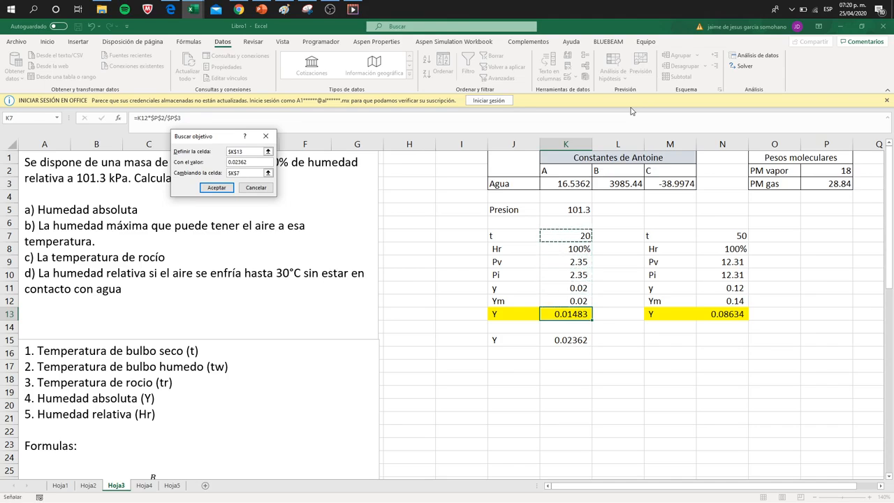
pyautogui.press('Return')
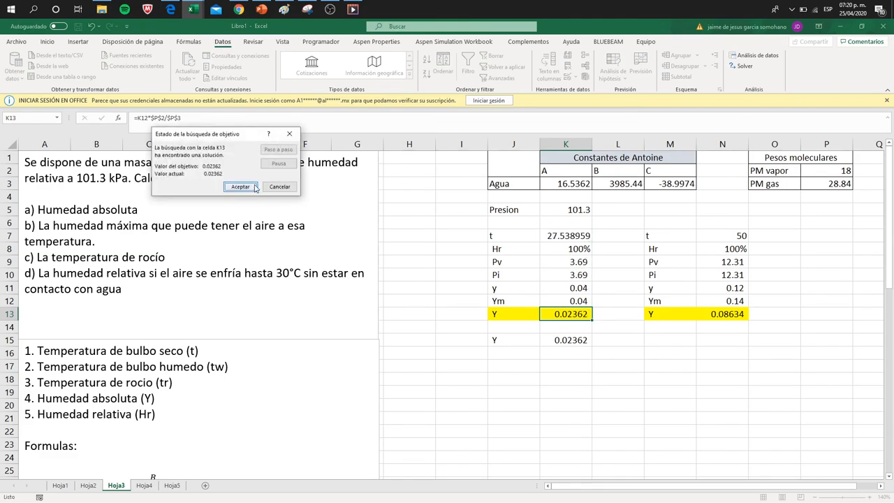
pyautogui.click(252, 186)
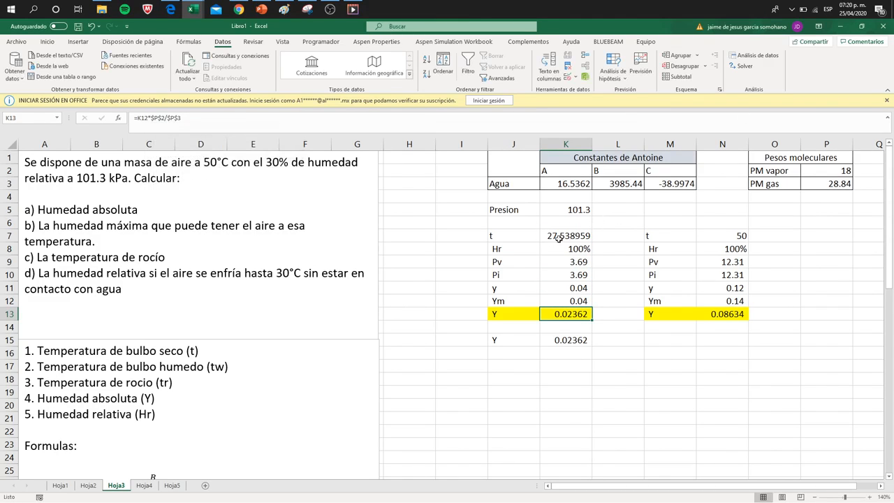
# - Check the dew point on the psychrometric chart in Hoja4, and reread question d) about cooling to 30°C on Hoja3
pyautogui.click(144, 484)
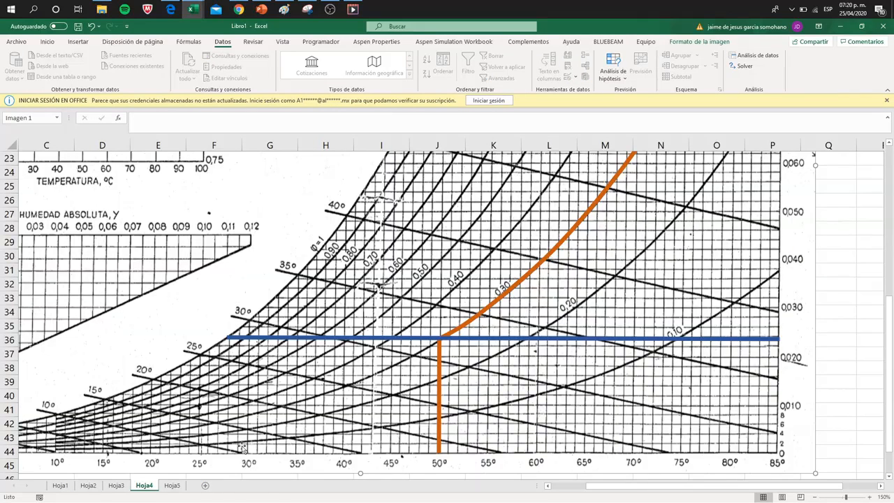
pyautogui.click(115, 485)
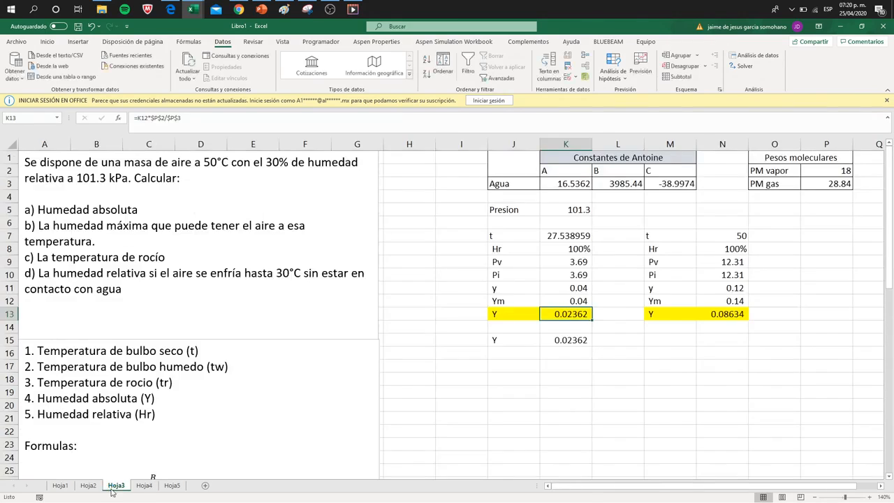
pyautogui.click(29, 273)
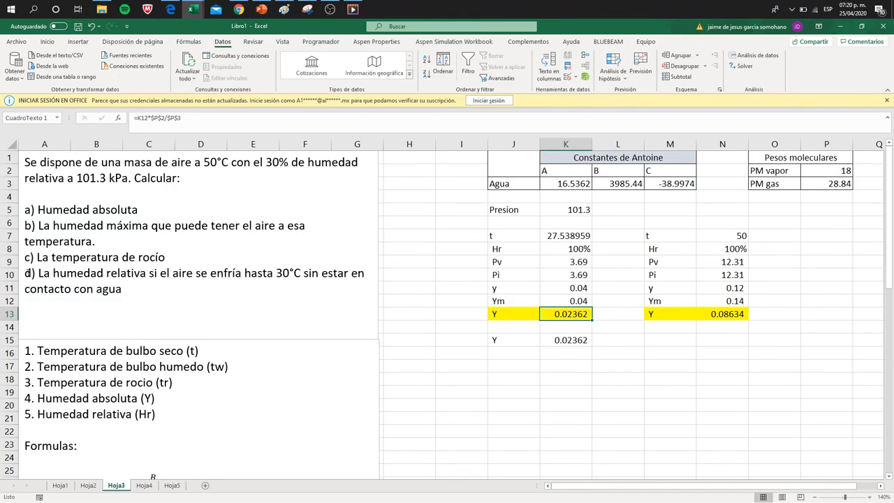
pyautogui.tripleClick(110, 281)
pyautogui.click(176, 305)
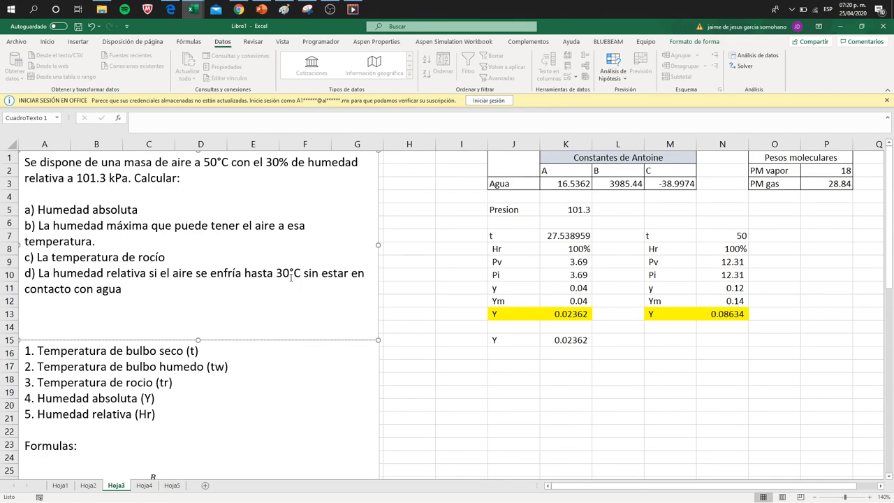
pyautogui.click(563, 279)
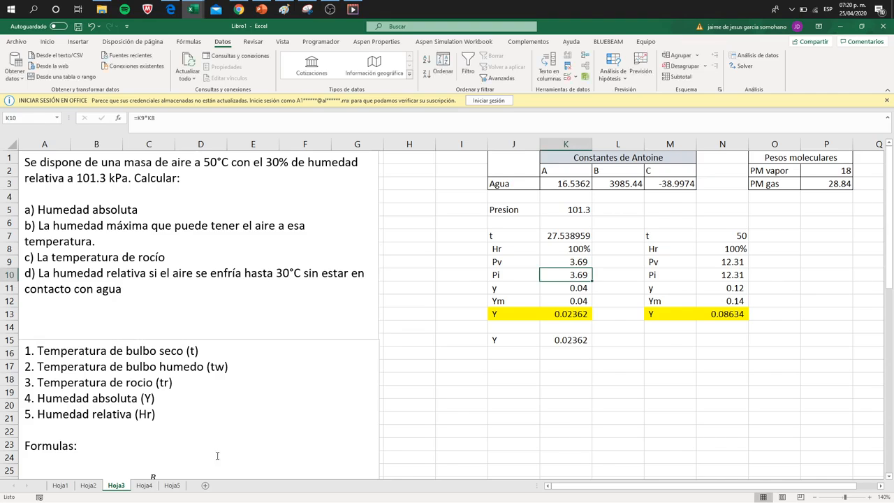
# - Shorten the blue horizontal line on the Hoja4 psychrometric chart so its low-temperature end sits at about 30°
pyautogui.click(145, 485)
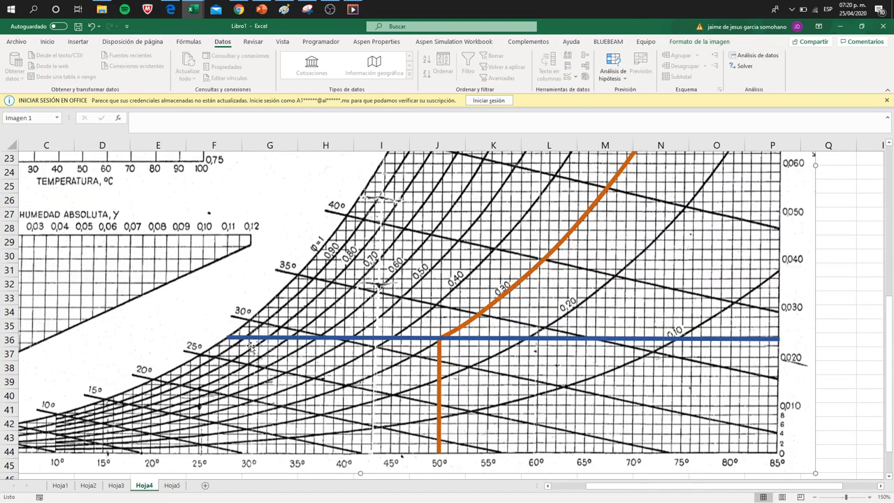
pyautogui.click(422, 338)
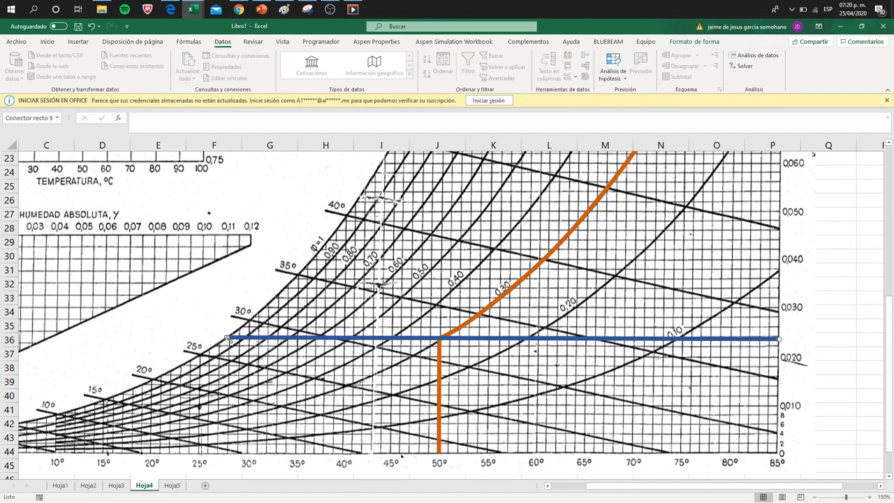
pyautogui.moveTo(227, 338); pyautogui.dragTo(249, 337)
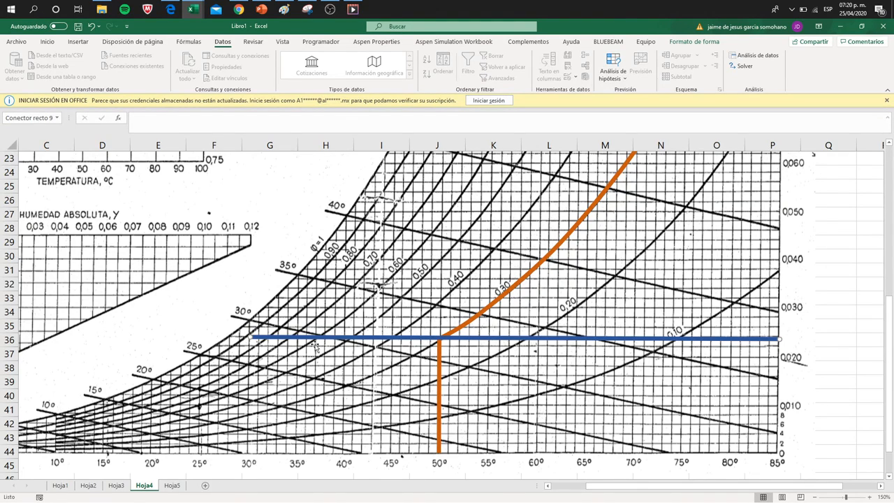
pyautogui.click(250, 355)
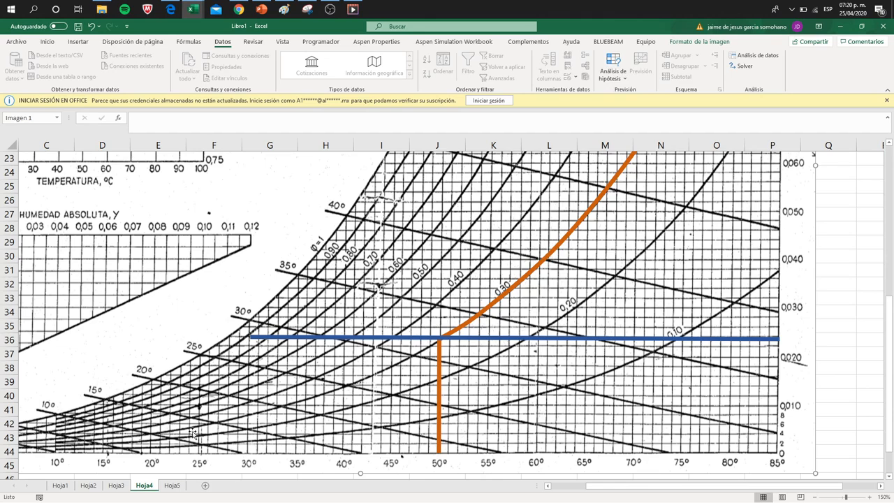
# - Set the temperature t in K7 on Hoja3 to 30
pyautogui.click(116, 487)
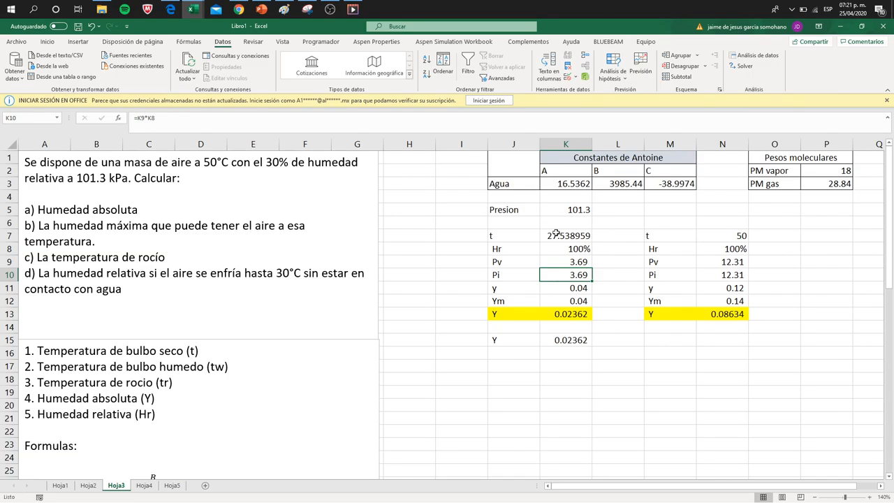
pyautogui.click(560, 236)
pyautogui.write('3')
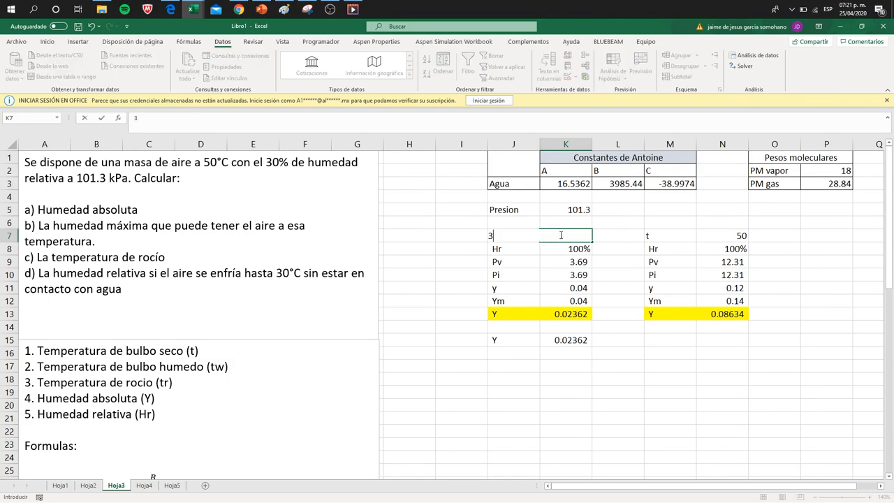
pyautogui.write('0')
pyautogui.press('Return')
pyautogui.press('Down')
pyautogui.press('Down')
pyautogui.press('Down')
pyautogui.press('Down')
pyautogui.press('Down')
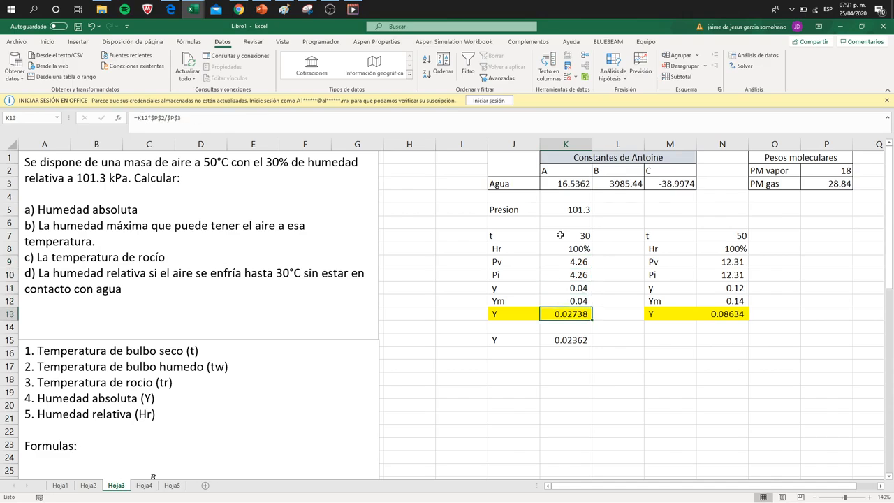
pyautogui.press('Left')
pyautogui.hotkey('shift', 'Right')
pyautogui.press('Down')
pyautogui.press('Down')
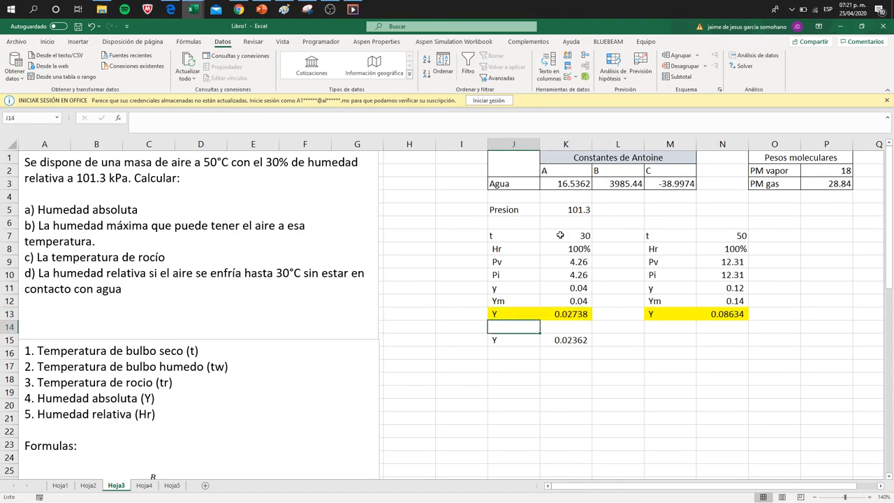
# - Set the relative humidity Hr in K8 to 90%
pyautogui.press('Up')
pyautogui.press('Right')
pyautogui.press('Up')
pyautogui.press('Up')
pyautogui.press('Up')
pyautogui.press('Up')
pyautogui.press('Up')
pyautogui.press('Up')
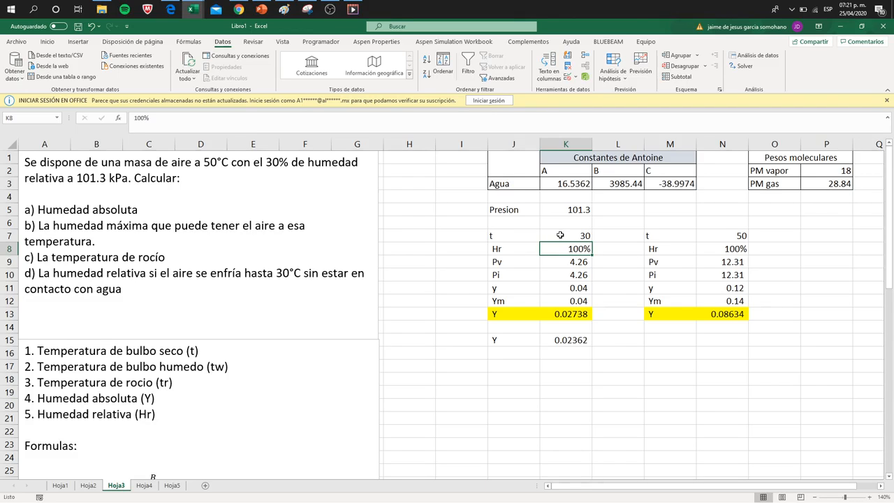
pyautogui.write('88')
pyautogui.press('BackSpace')
pyautogui.press('BackSpace')
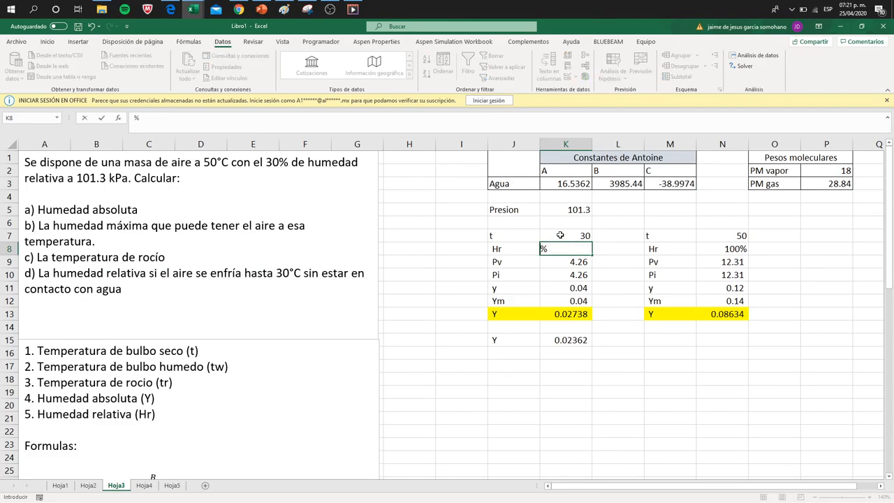
pyautogui.write('90')
pyautogui.press('Return')
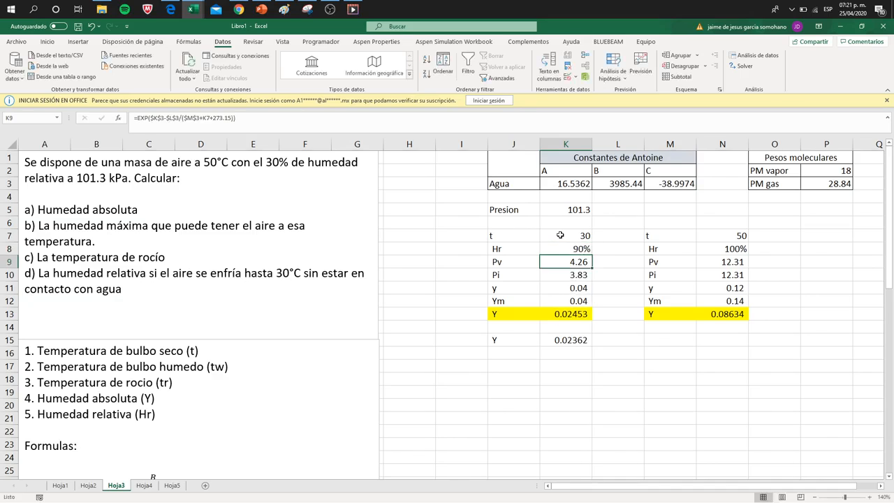
# - Run Goal Seek to bring K13 to 0.02362 by changing the relative humidity in K8, and accept the solution
pyautogui.click(551, 314)
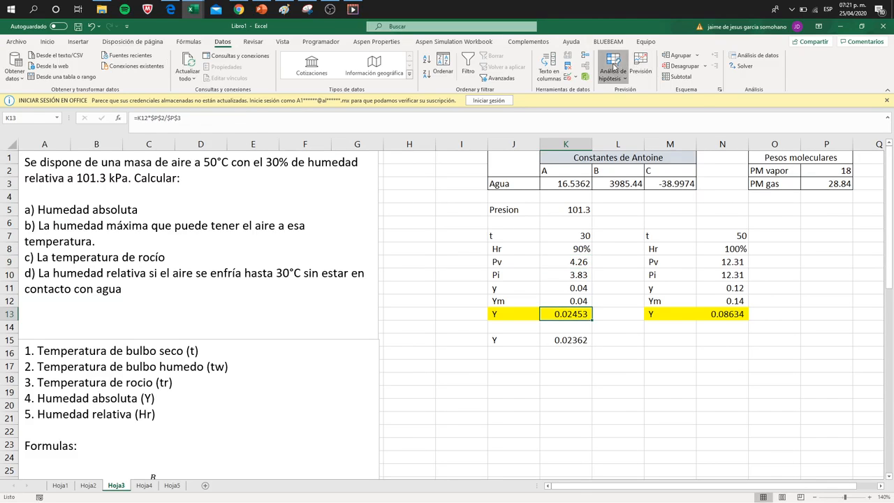
pyautogui.click(615, 70)
pyautogui.click(625, 105)
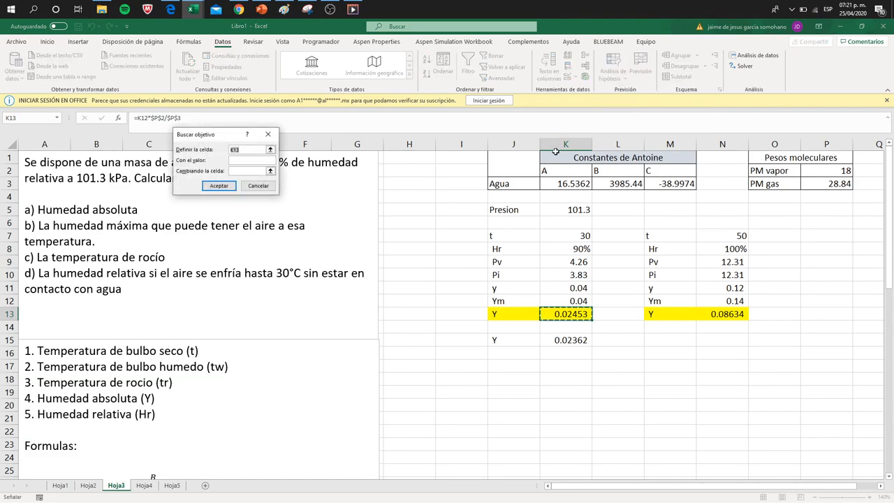
pyautogui.press('Tab')
pyautogui.press('Up')
pyautogui.press('Up')
pyautogui.press('Up')
pyautogui.press('Up')
pyautogui.press('Up')
pyautogui.press('Return')
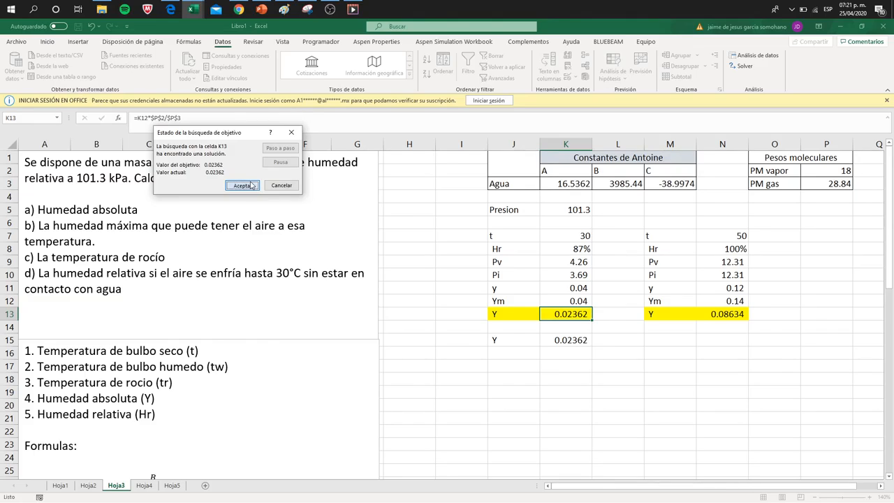
pyautogui.click(246, 185)
# - Compare the relative humidity and absolute humidity in K8 and K13 with the psychrometric chart on Hoja4, and return to Hoja3
pyautogui.click(564, 247)
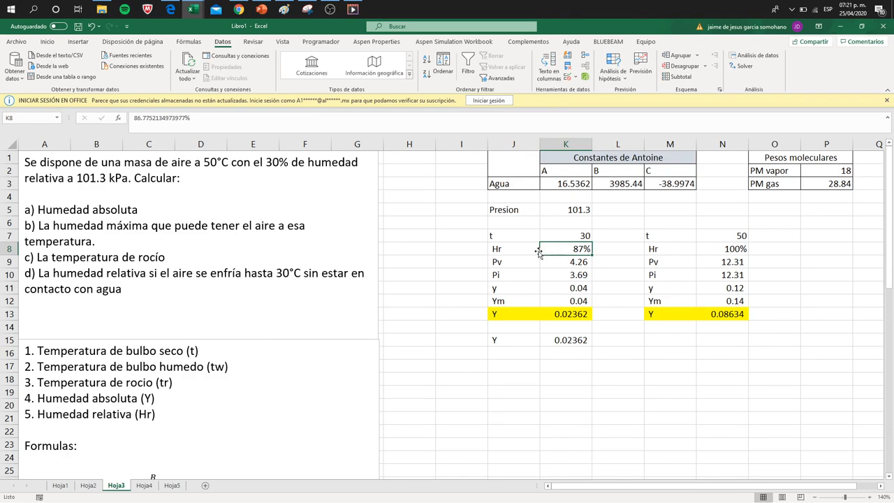
pyautogui.click(570, 311)
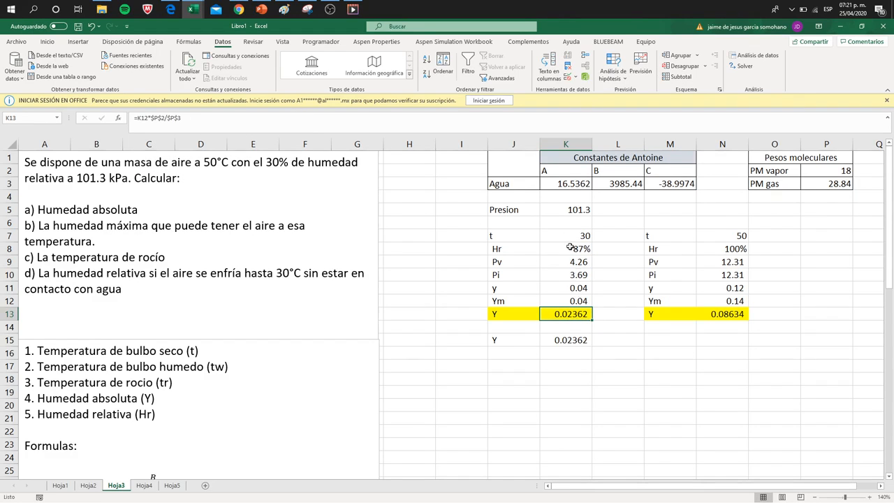
pyautogui.click(143, 484)
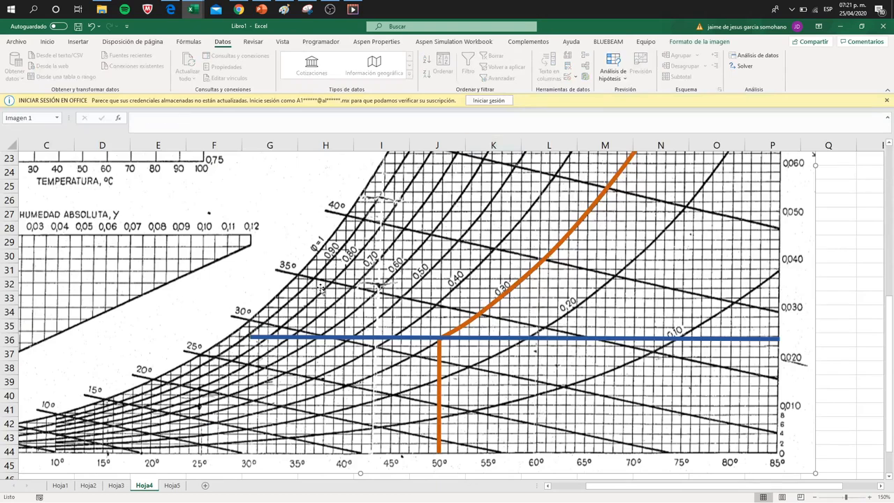
pyautogui.click(117, 486)
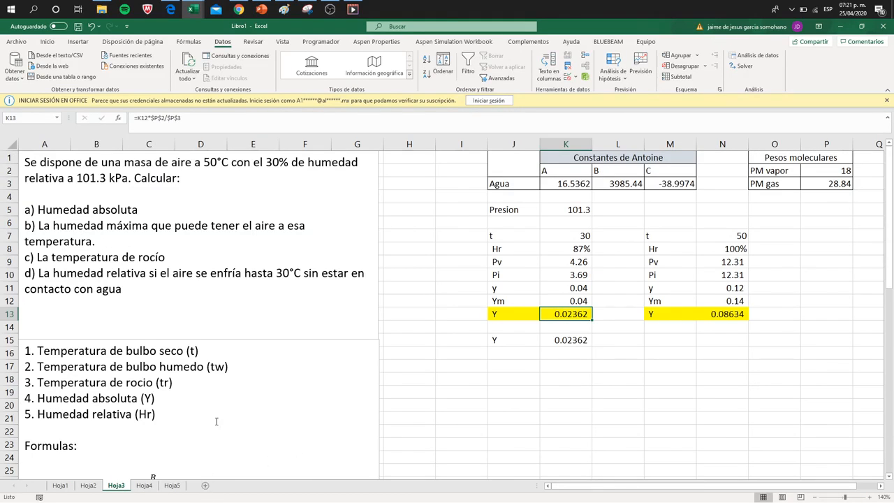
pyautogui.click(143, 486)
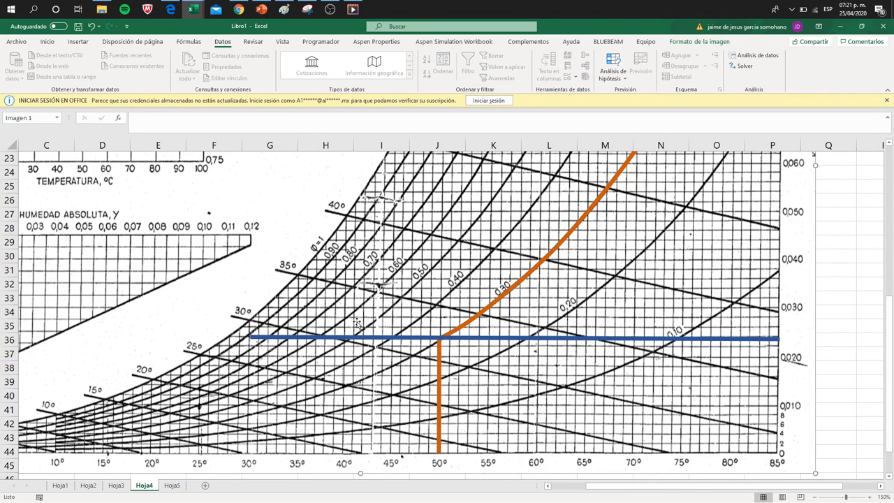
pyautogui.scroll(1, 486, 348)
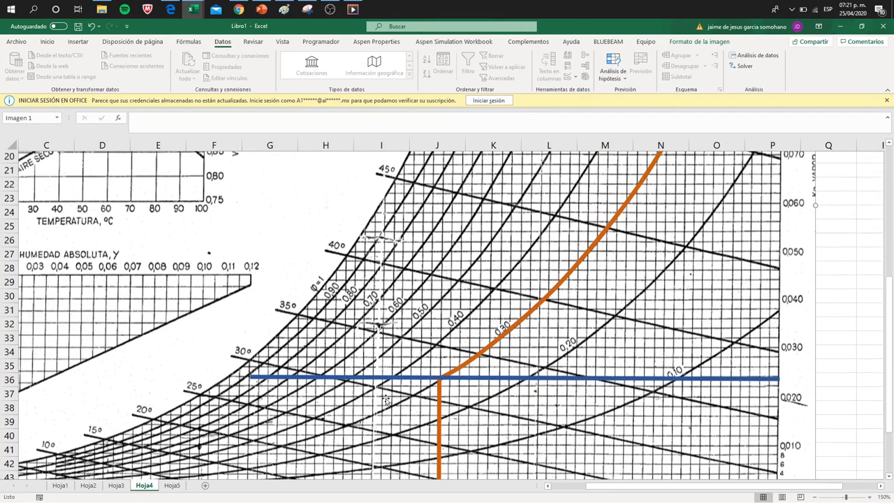
pyautogui.click(117, 485)
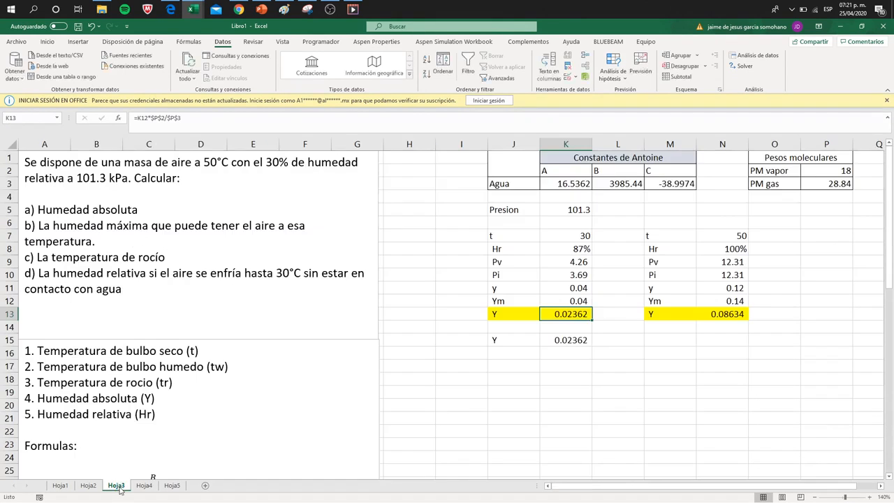